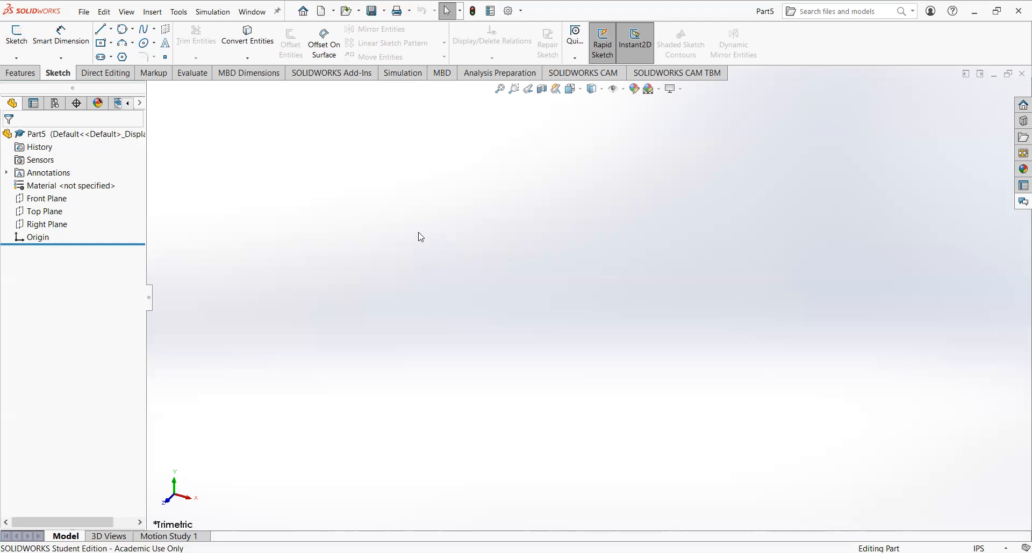
{"action": "left_click", "coordinate": [85, 12]}
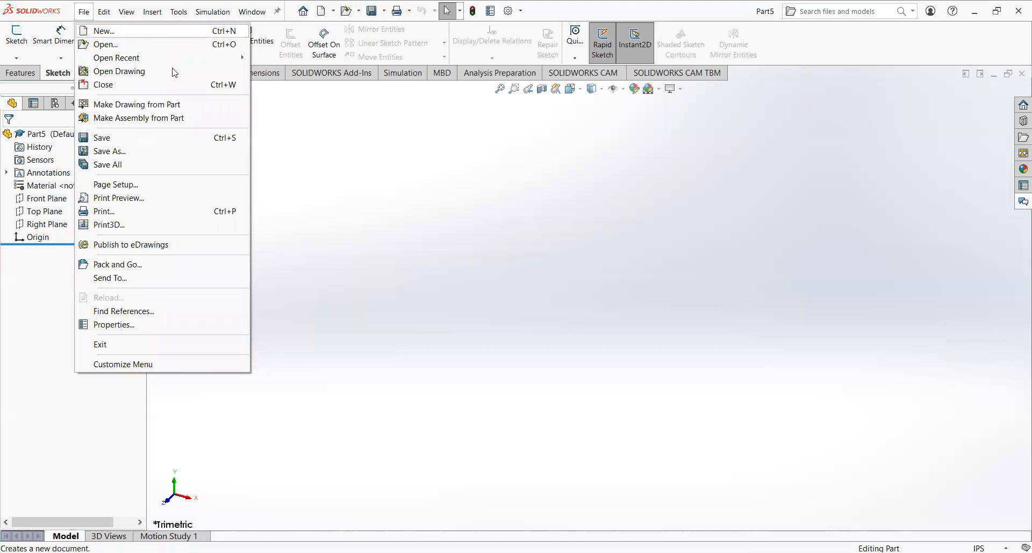
{"action": "left_click", "coordinate": [350, 168]}
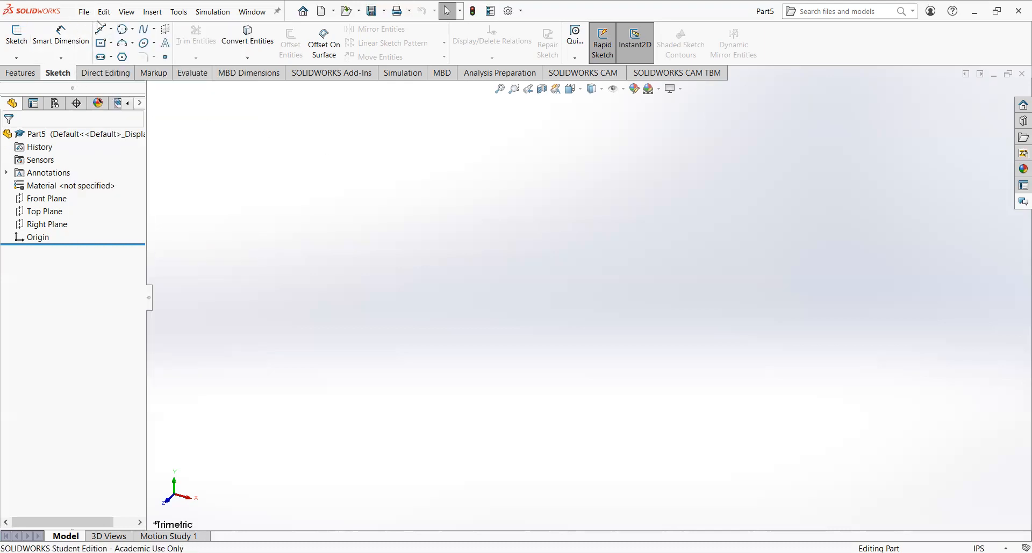
Start a sketch on the Front Plane and draw a horizontal centerline about 4.3 in long from the origin
{"action": "left_click", "coordinate": [25, 42]}
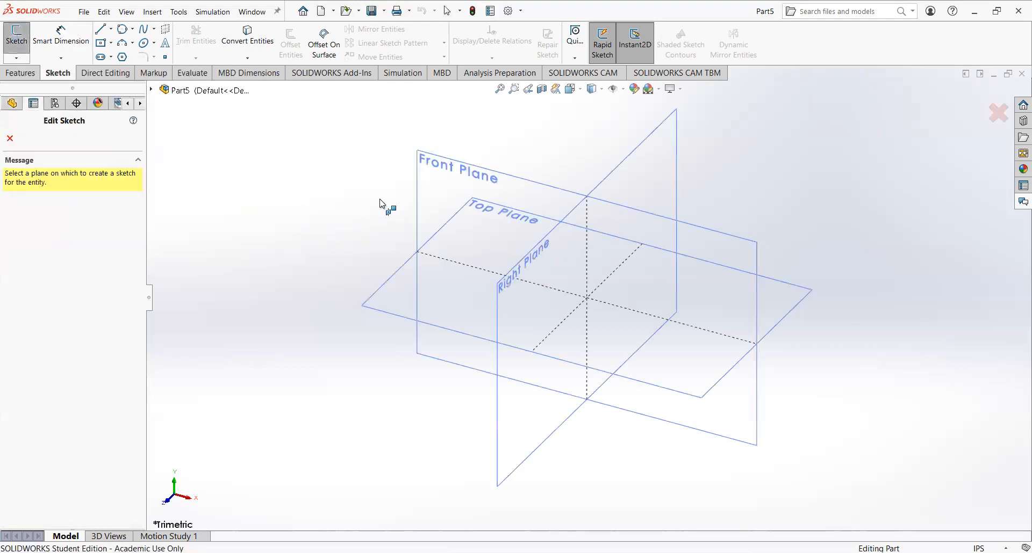
{"action": "left_click", "coordinate": [446, 197]}
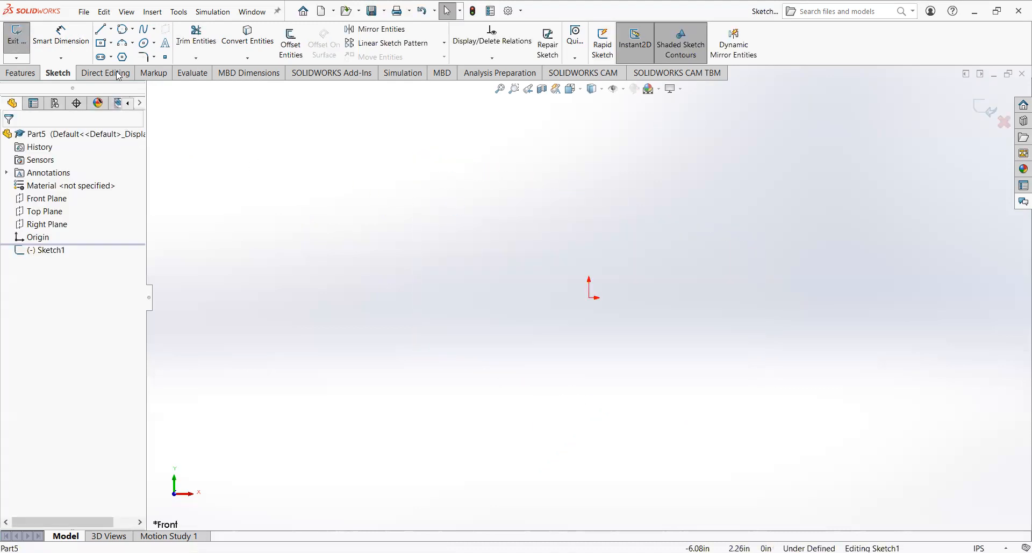
{"action": "left_click", "coordinate": [111, 29]}
{"action": "left_click", "coordinate": [128, 45]}
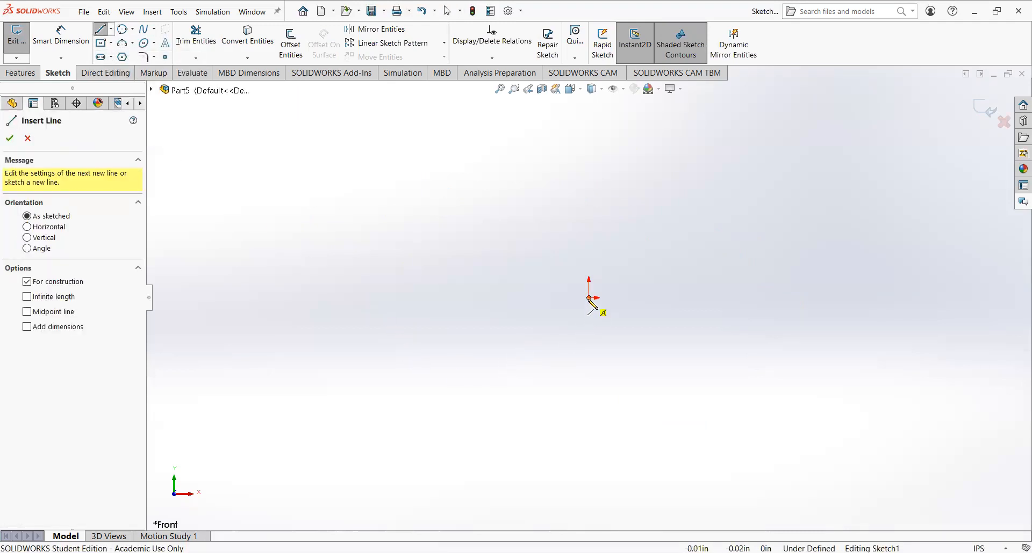
{"action": "left_click", "coordinate": [589, 298]}
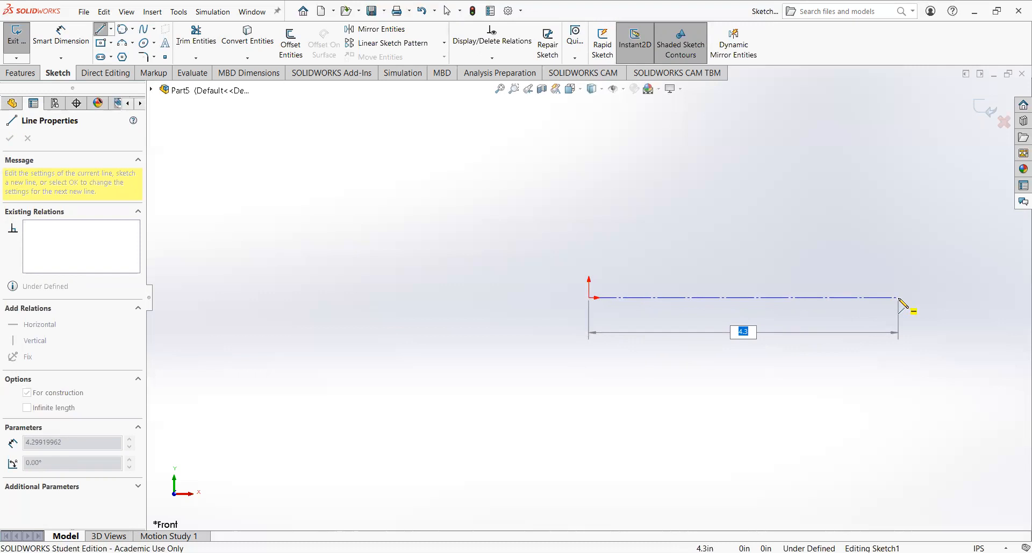
{"action": "left_click", "coordinate": [898, 299]}
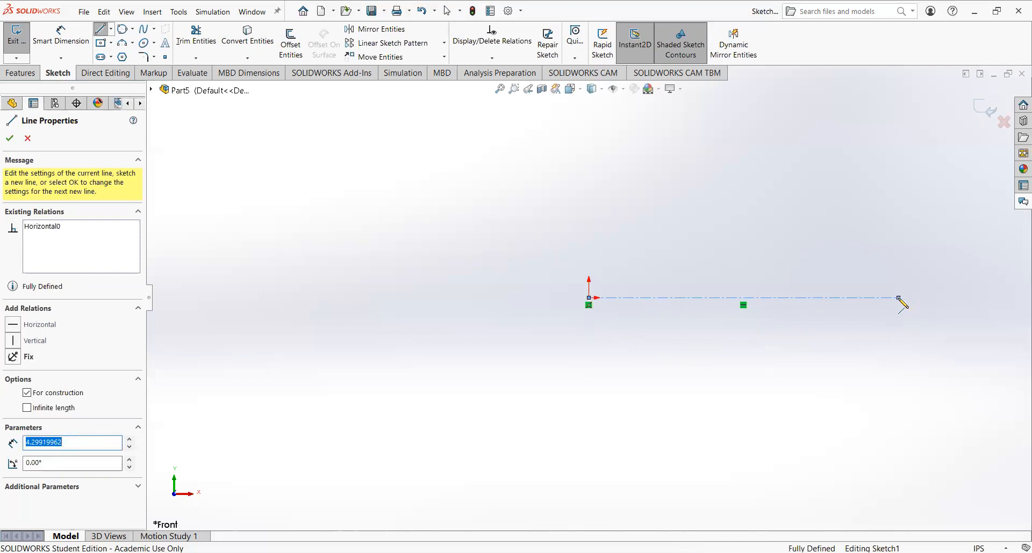
{"action": "key", "text": "Escape"}
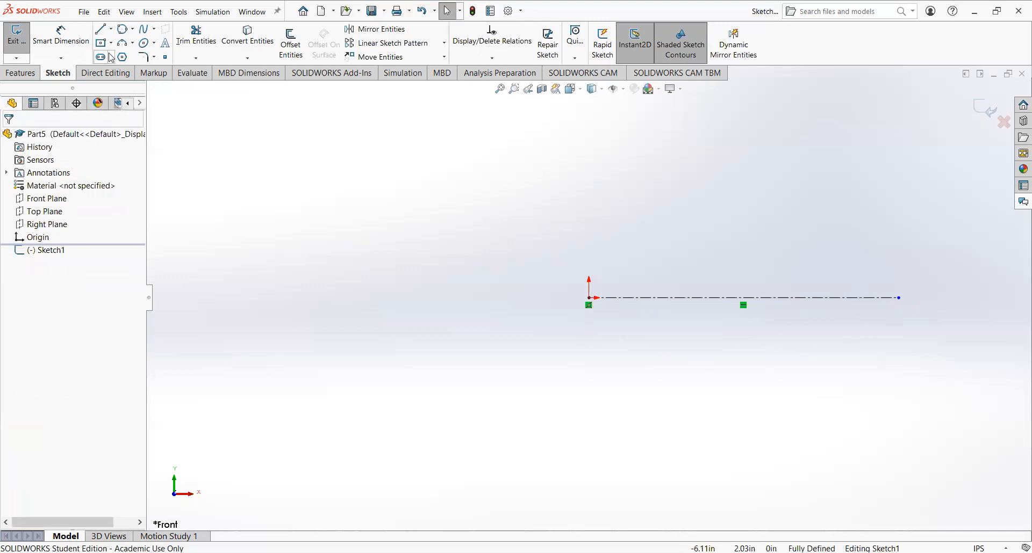
Sketch a horizontal line about 4.15 in long, starting about 0.36 in directly above the origin, and a vertical line up from its far end
{"action": "left_click", "coordinate": [111, 29]}
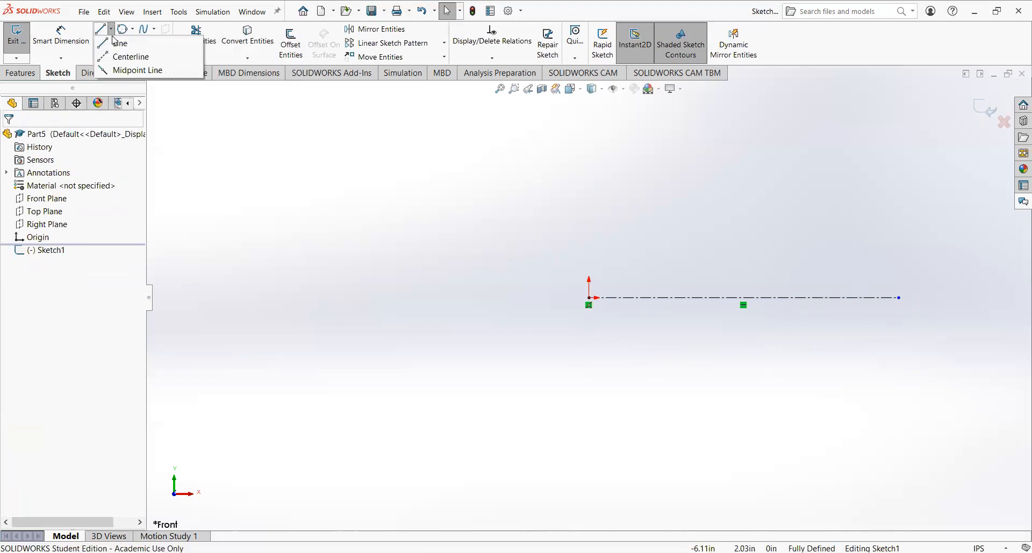
{"action": "left_click", "coordinate": [117, 45]}
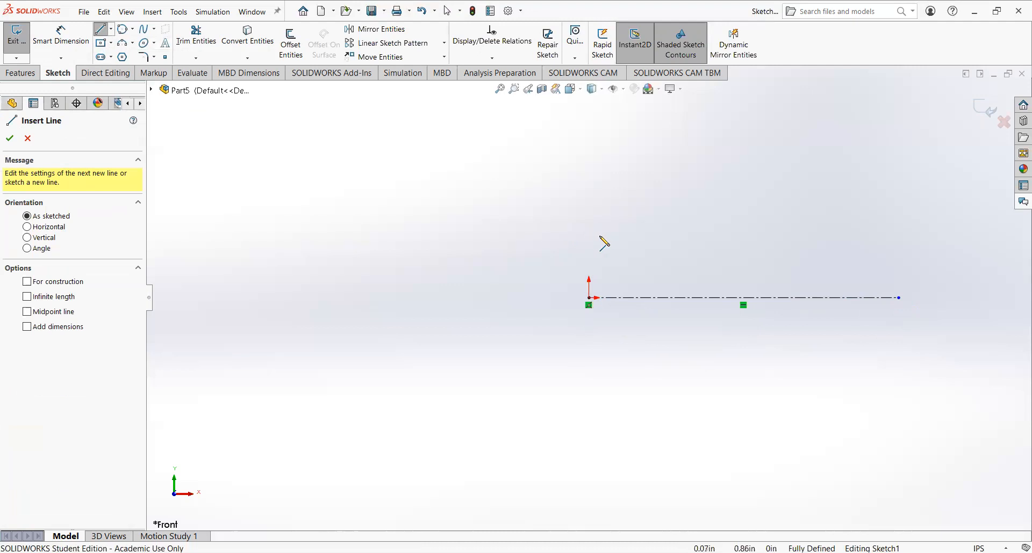
{"action": "left_click", "coordinate": [590, 298]}
{"action": "left_click", "coordinate": [588, 274]}
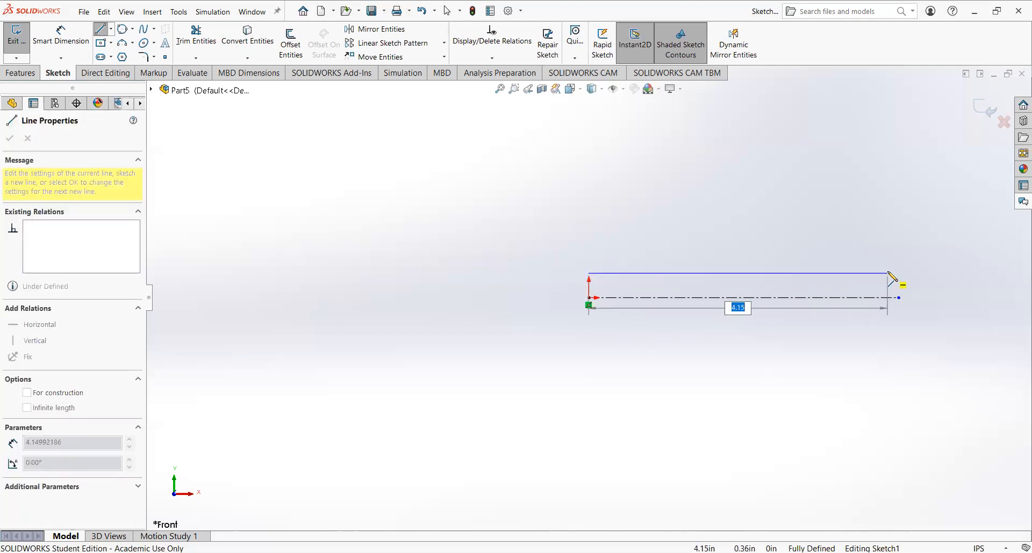
{"action": "left_click", "coordinate": [887, 274]}
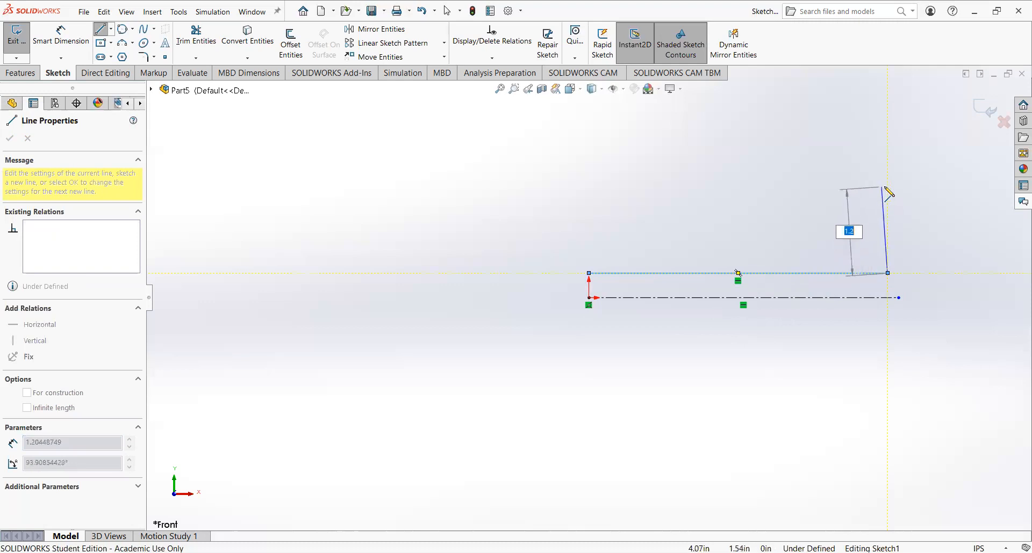
{"action": "left_click", "coordinate": [887, 187]}
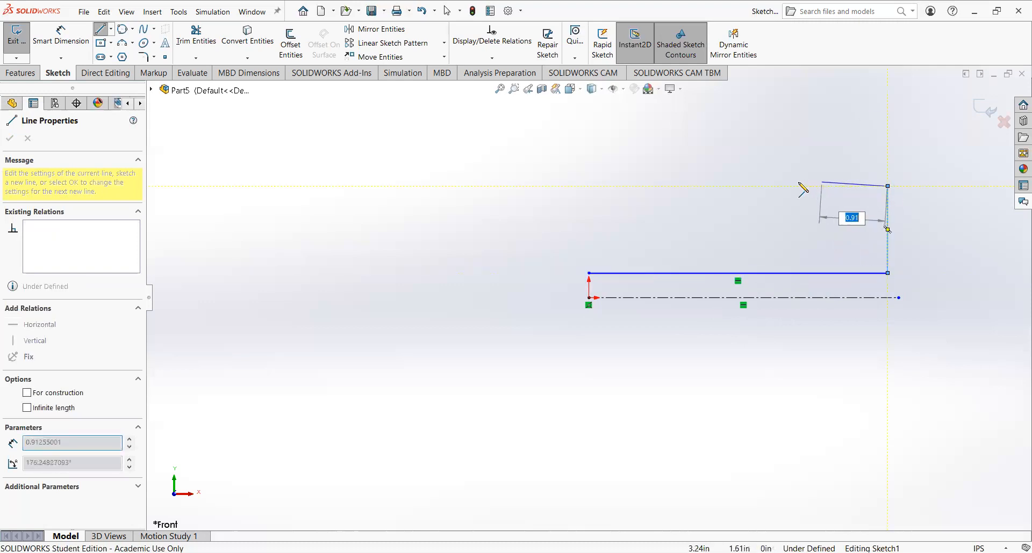
Continue the outline back toward the origin with a tall block, a lowered section and a raised collar about 0.22 in high
{"action": "left_click", "coordinate": [767, 187]}
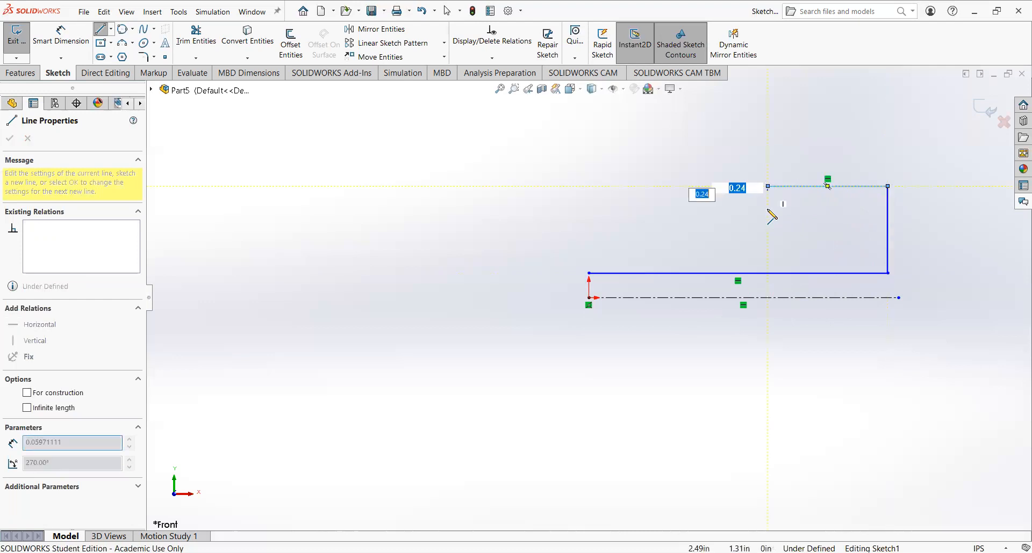
{"action": "left_click", "coordinate": [768, 218]}
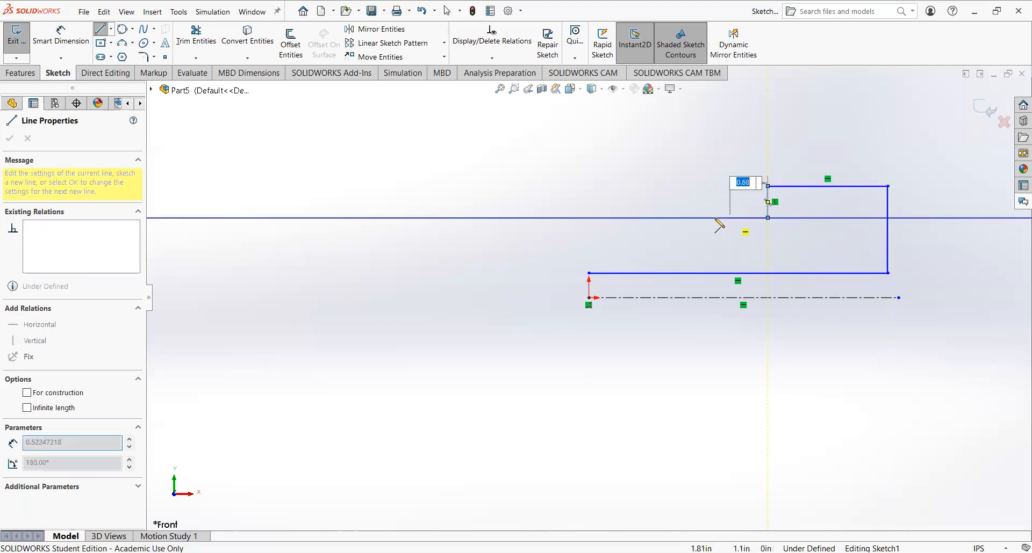
{"action": "left_click", "coordinate": [681, 217]}
{"action": "left_click", "coordinate": [681, 203]}
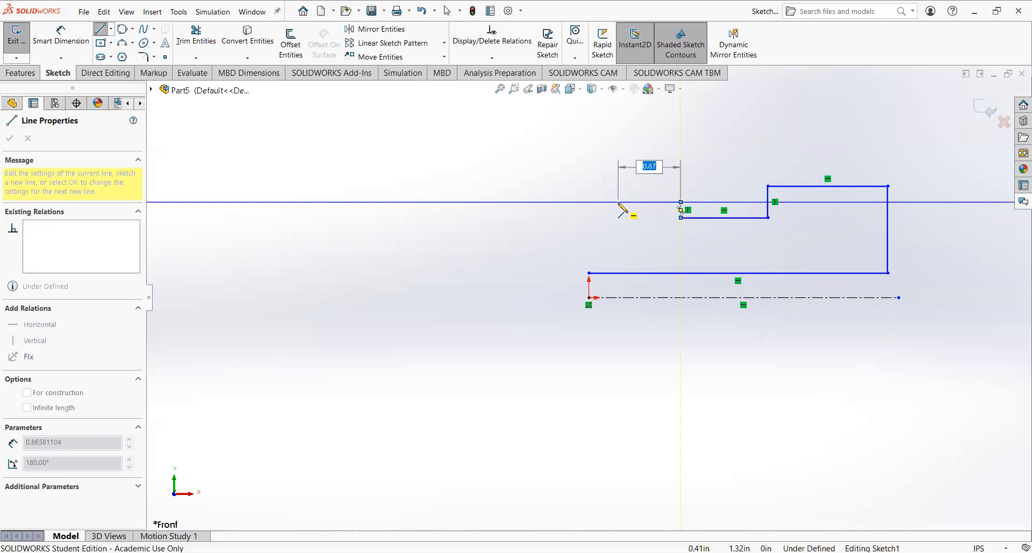
{"action": "left_click", "coordinate": [610, 203]}
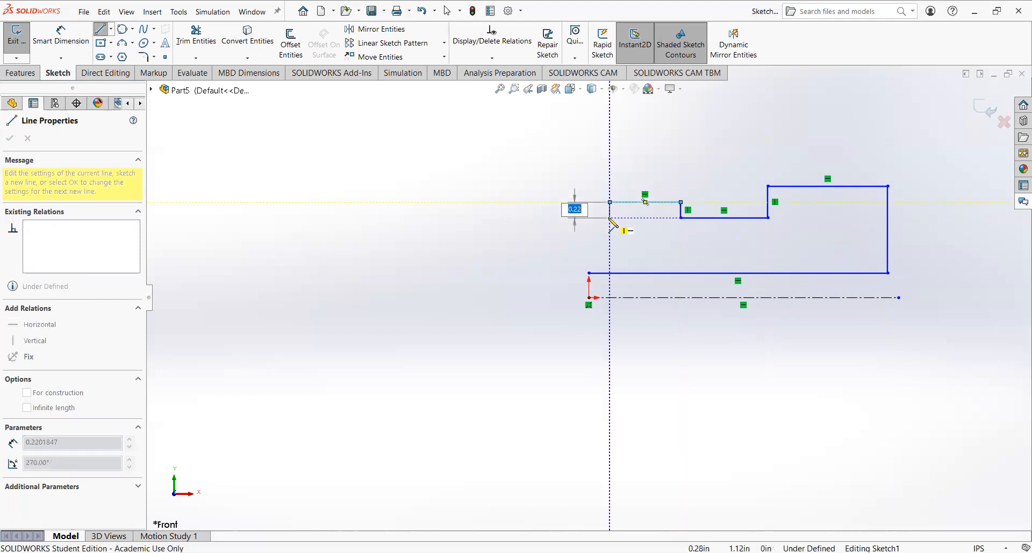
{"action": "left_click", "coordinate": [610, 218]}
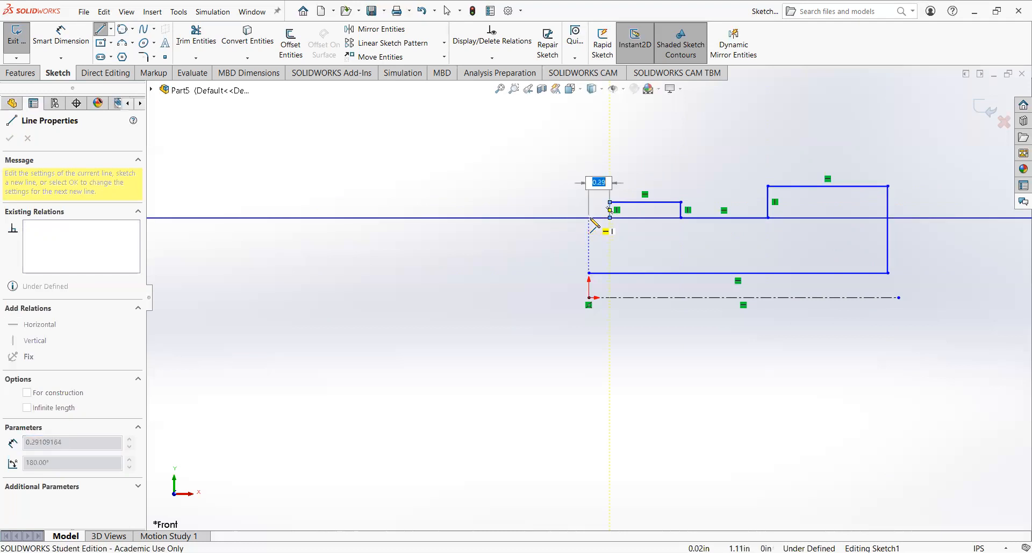
Close the outline with a horizontal segment about 0.29 in long and a vertical line about 0.77 in down to the start point
{"action": "left_click", "coordinate": [588, 218]}
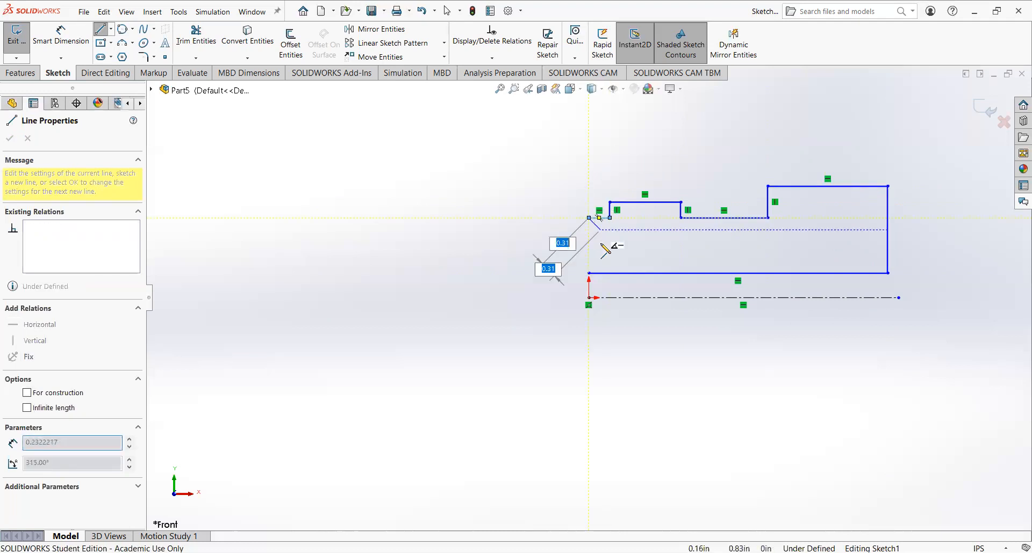
{"action": "left_click", "coordinate": [588, 274]}
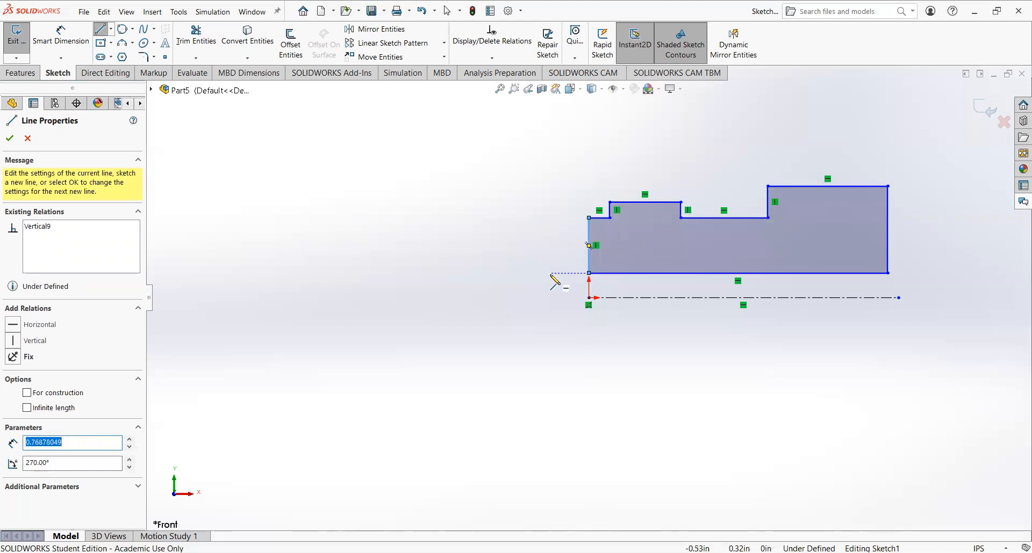
{"action": "left_click", "coordinate": [10, 139]}
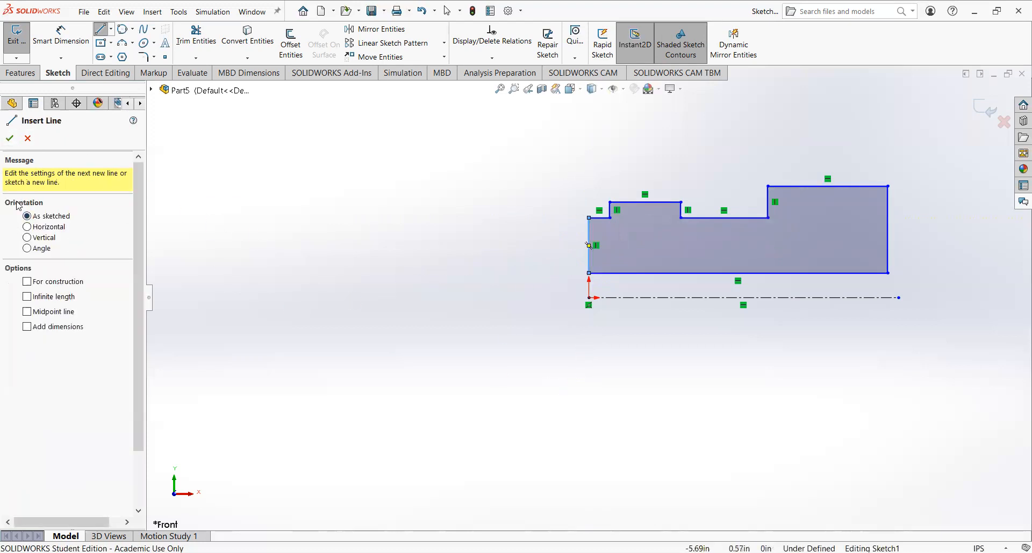
{"action": "left_click", "coordinate": [8, 138]}
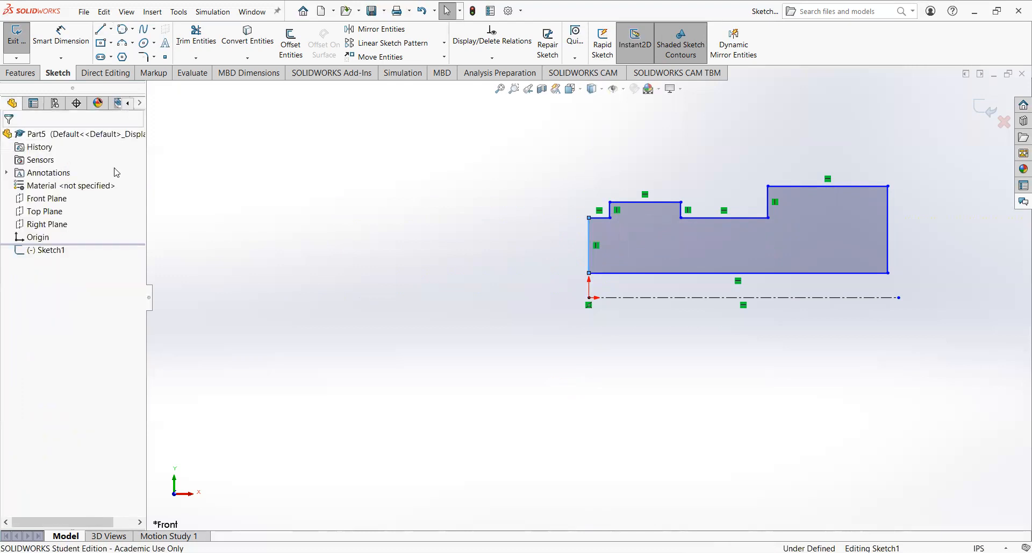
Dimension the short horizontal segment between the profile's origin-side end and the raised collar to 0.3 in
{"action": "left_click", "coordinate": [62, 46]}
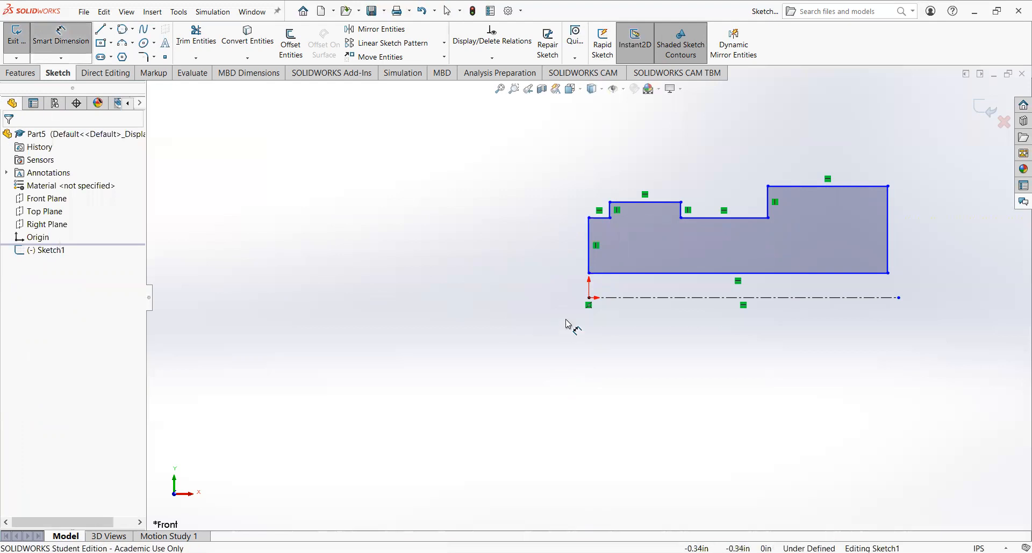
{"action": "left_click", "coordinate": [596, 217]}
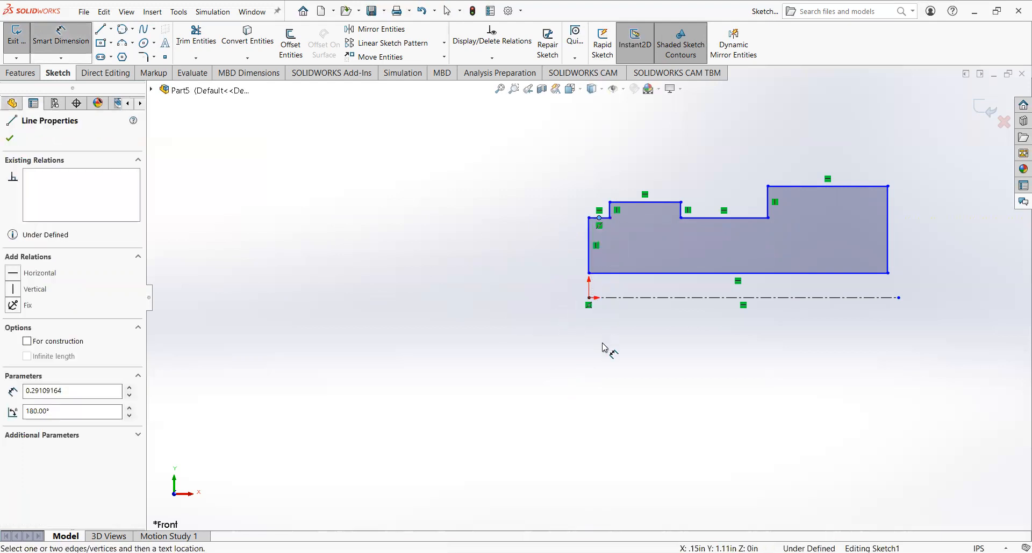
{"action": "left_click", "coordinate": [601, 218]}
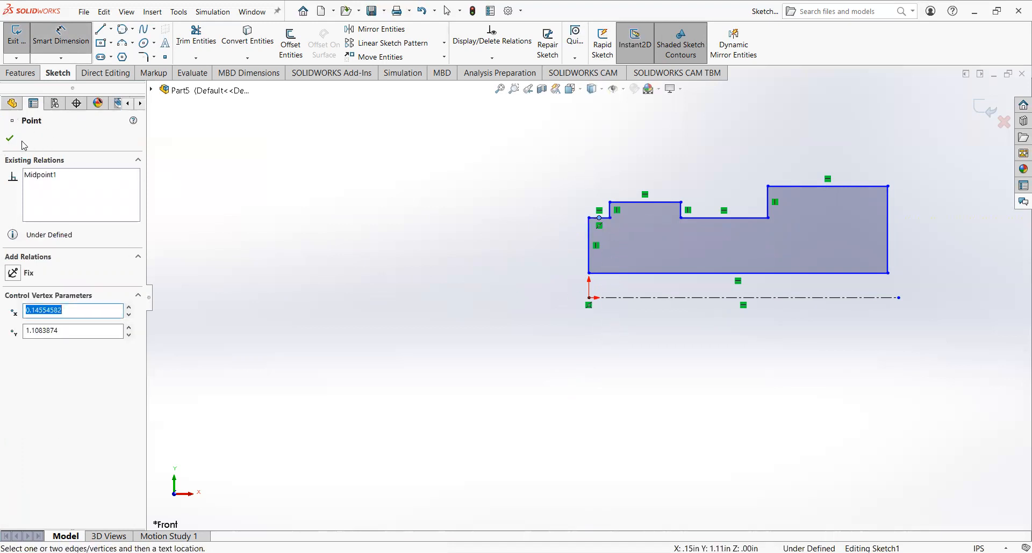
{"action": "left_click", "coordinate": [197, 264]}
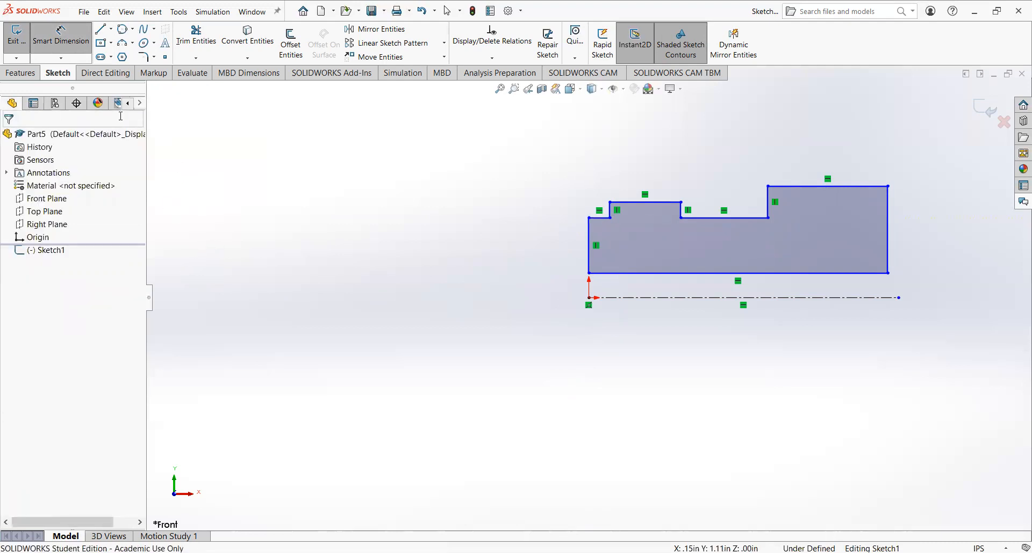
{"action": "left_click", "coordinate": [609, 217]}
{"action": "left_click", "coordinate": [589, 218]}
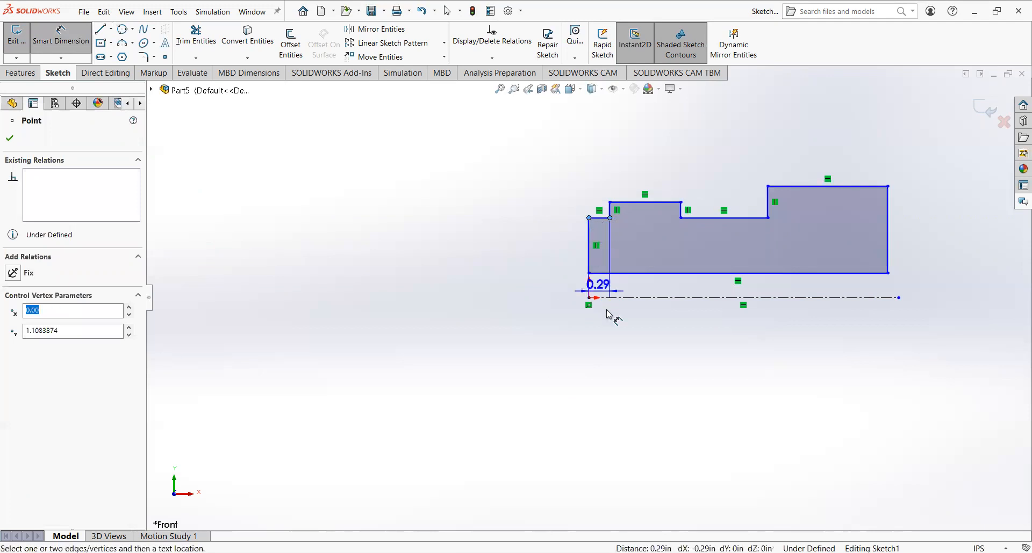
{"action": "left_click", "coordinate": [586, 330]}
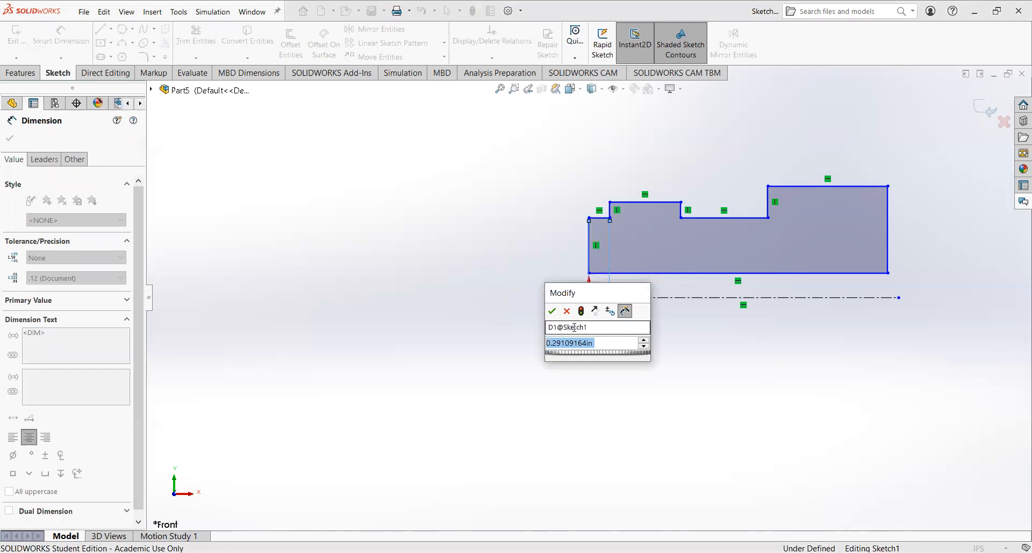
{"action": "type", "text": "0.3"}
{"action": "key", "text": "Return"}
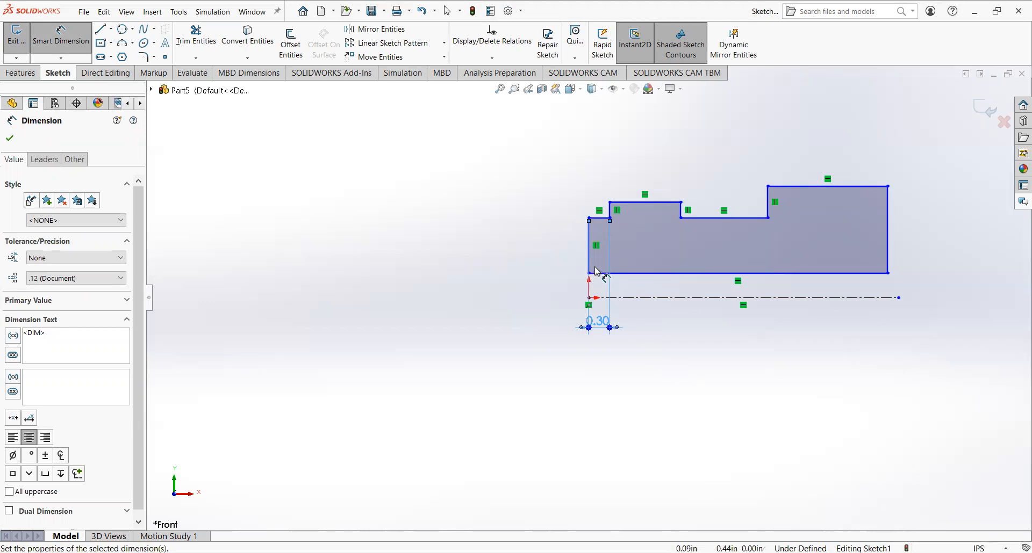
Dimension the horizontal distance from the profile's origin-side end to the far side of the raised collar as 1.3 in
{"action": "left_click", "coordinate": [590, 218]}
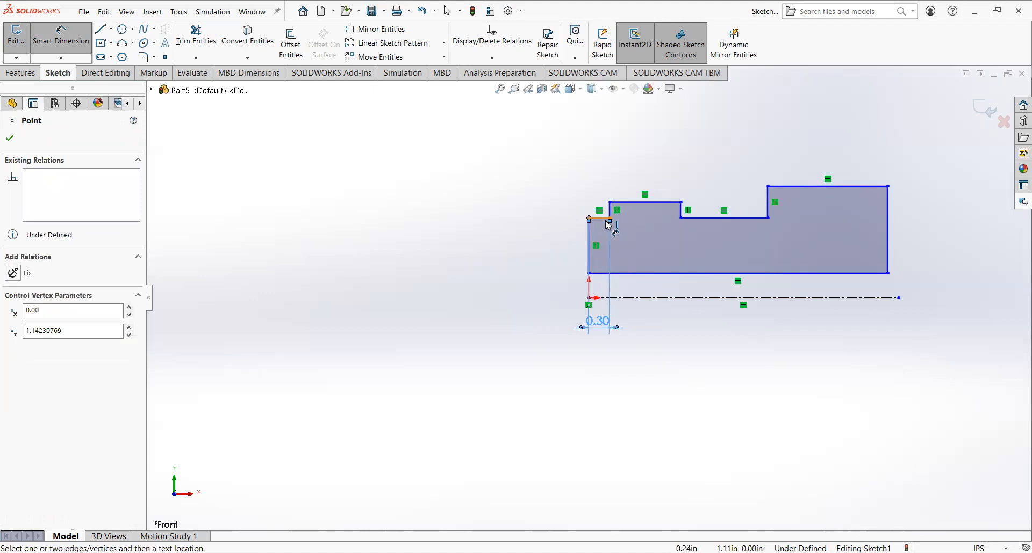
{"action": "left_click", "coordinate": [683, 222]}
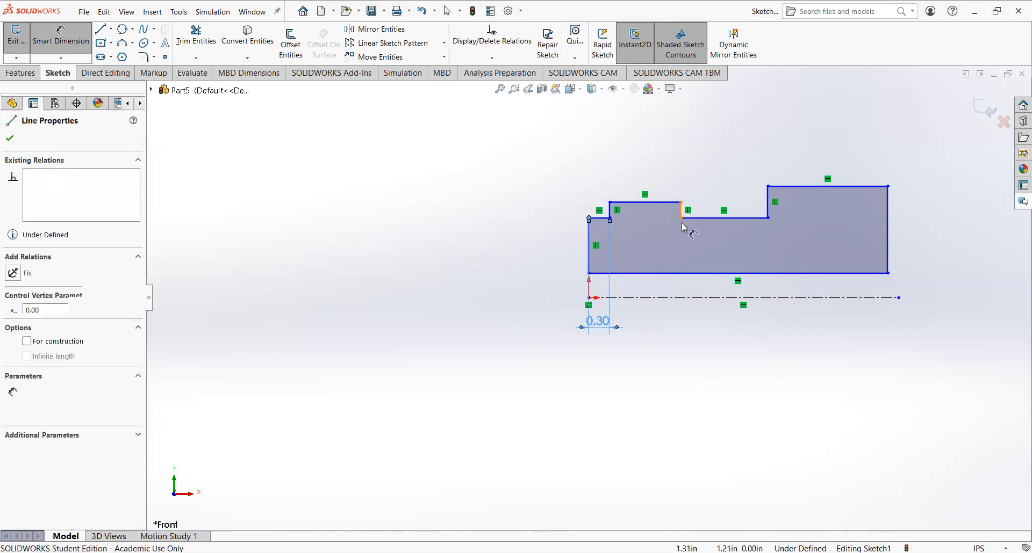
{"action": "left_click", "coordinate": [678, 332]}
{"action": "double_click", "coordinate": [650, 328]}
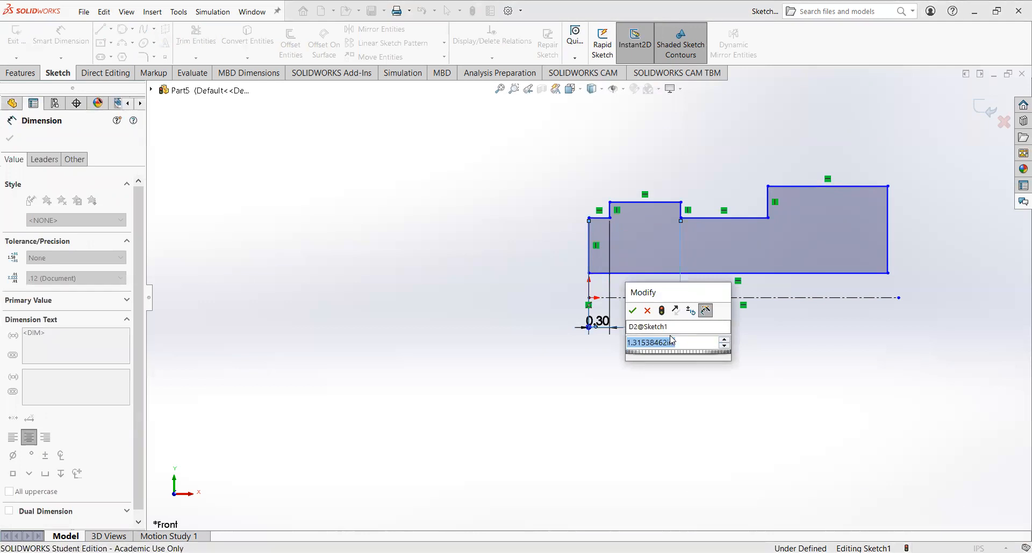
{"action": "type", "text": "1.3"}
{"action": "key", "text": "Return"}
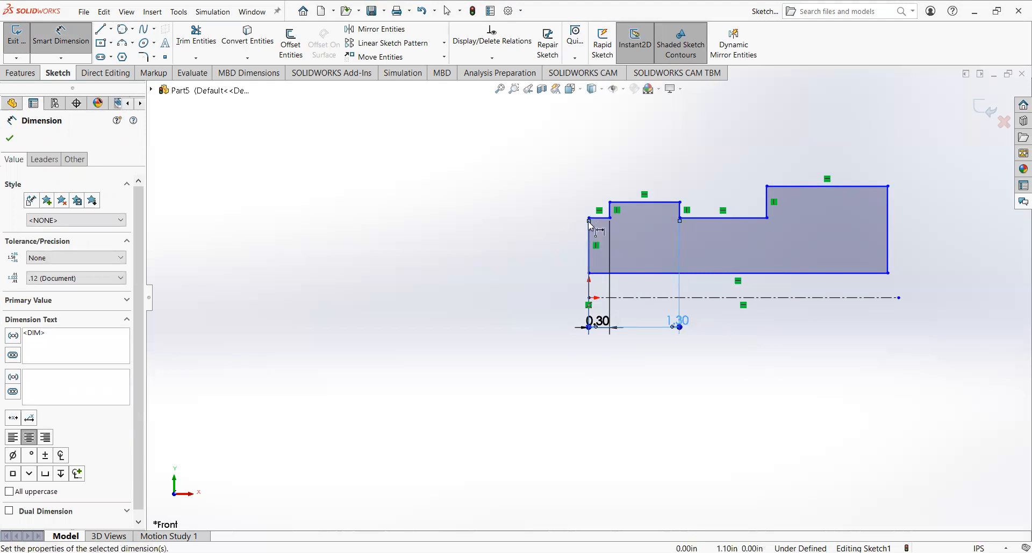
Dimension the horizontal distance from the profile's origin-side end to the near side of the tall block as 1.55 in
{"action": "left_click", "coordinate": [589, 219]}
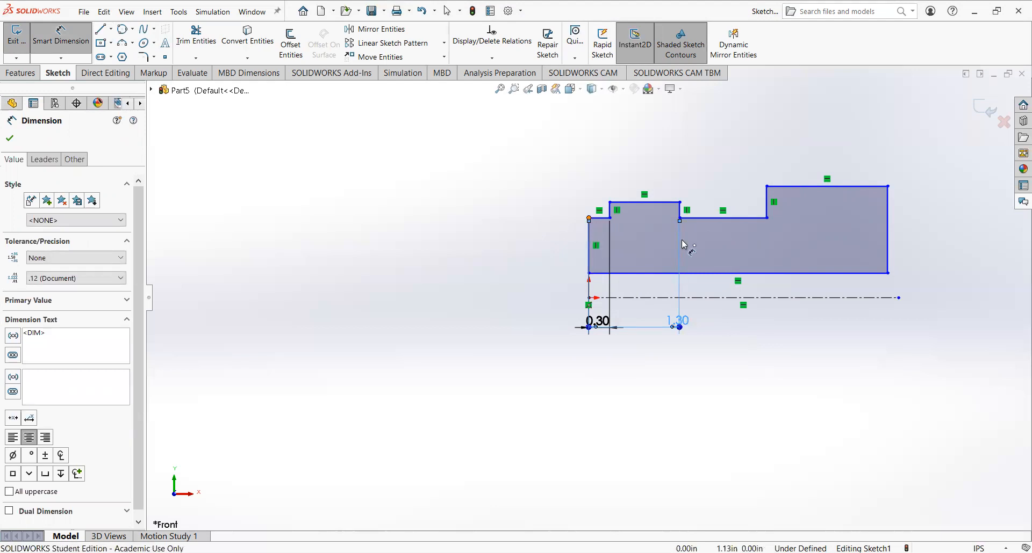
{"action": "left_click", "coordinate": [766, 218]}
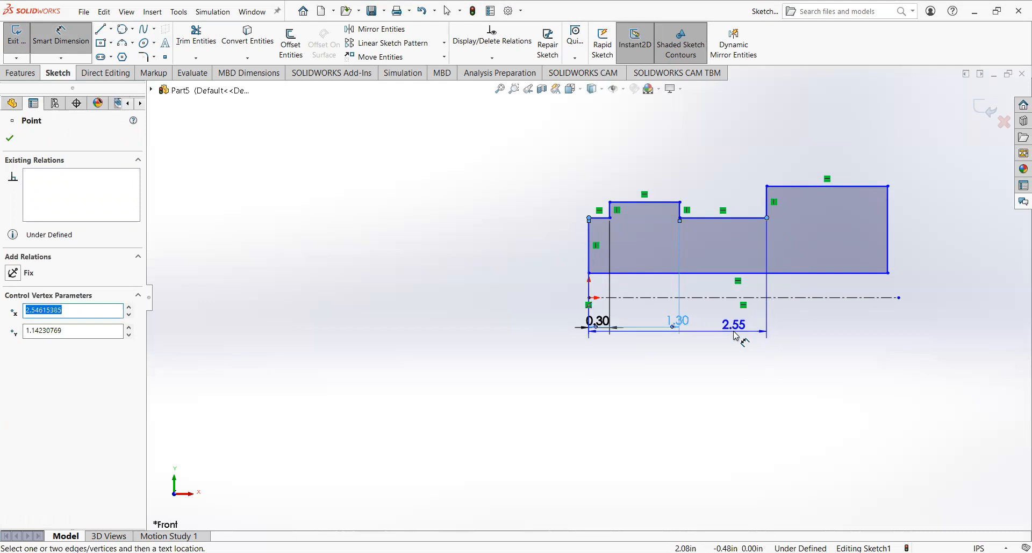
{"action": "left_click", "coordinate": [736, 332]}
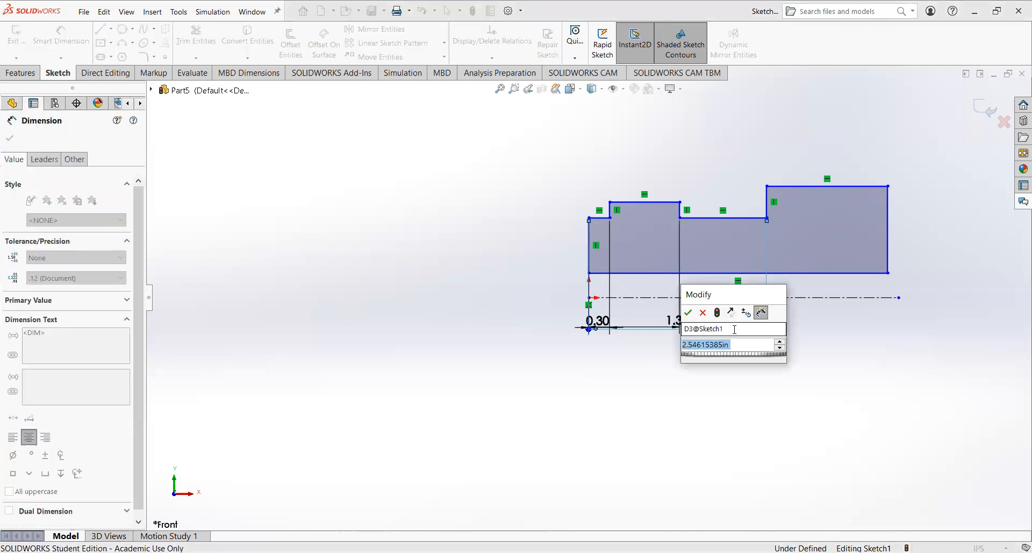
{"action": "type", "text": "1."}
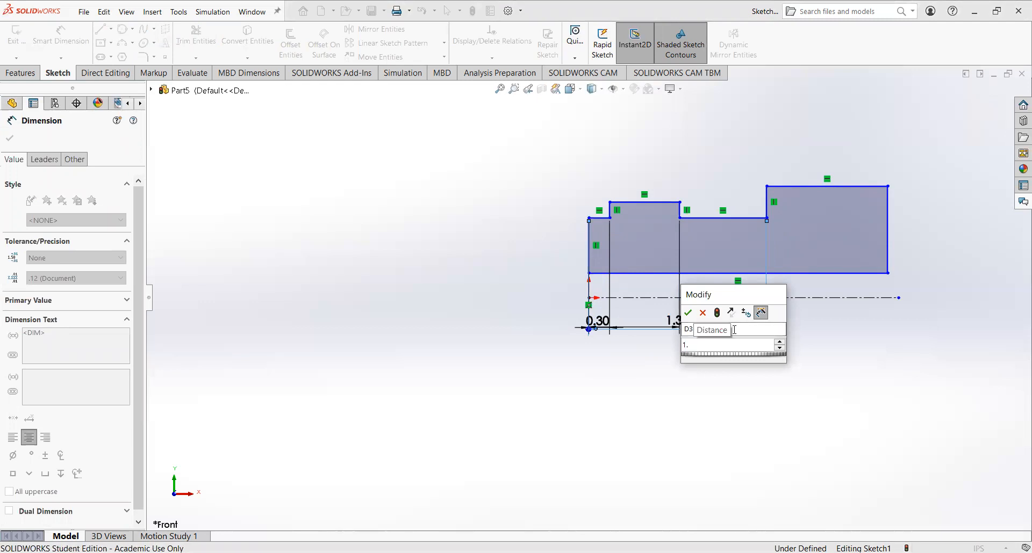
{"action": "type", "text": "3"}
{"action": "key", "text": "Return"}
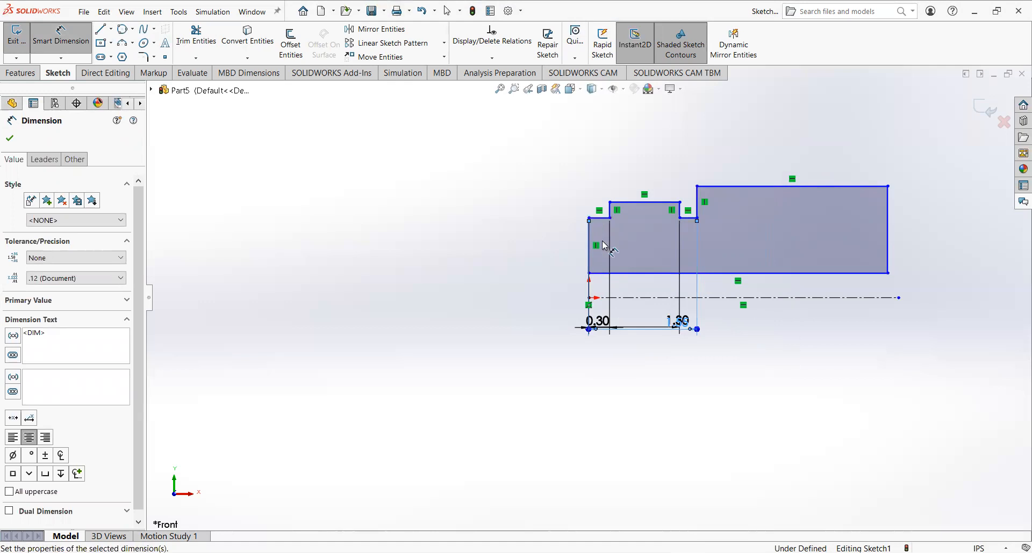
Dimension the profile's overall horizontal length, from its origin-side end to the far side of the tall block, as 3 in
{"action": "left_click", "coordinate": [590, 220]}
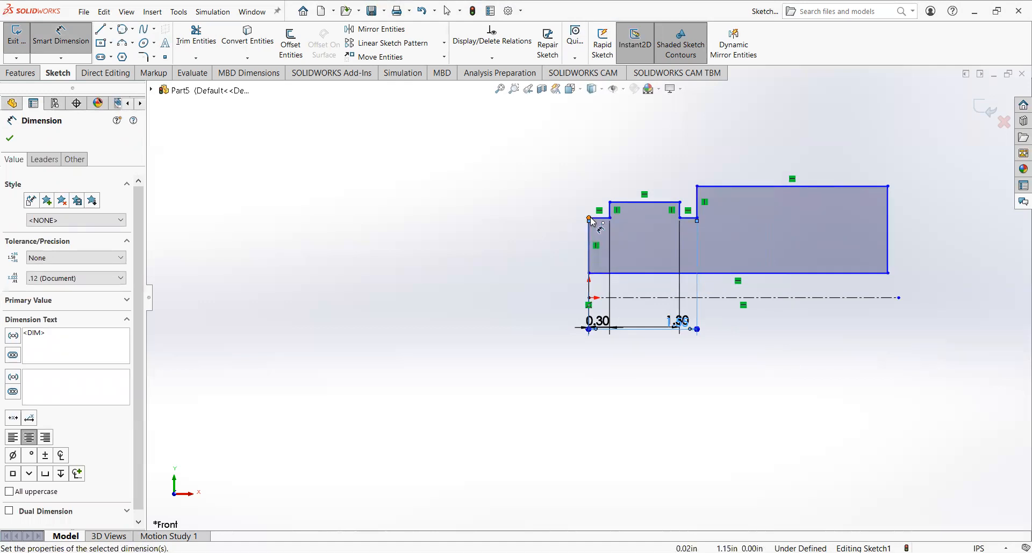
{"action": "left_click", "coordinate": [888, 187]}
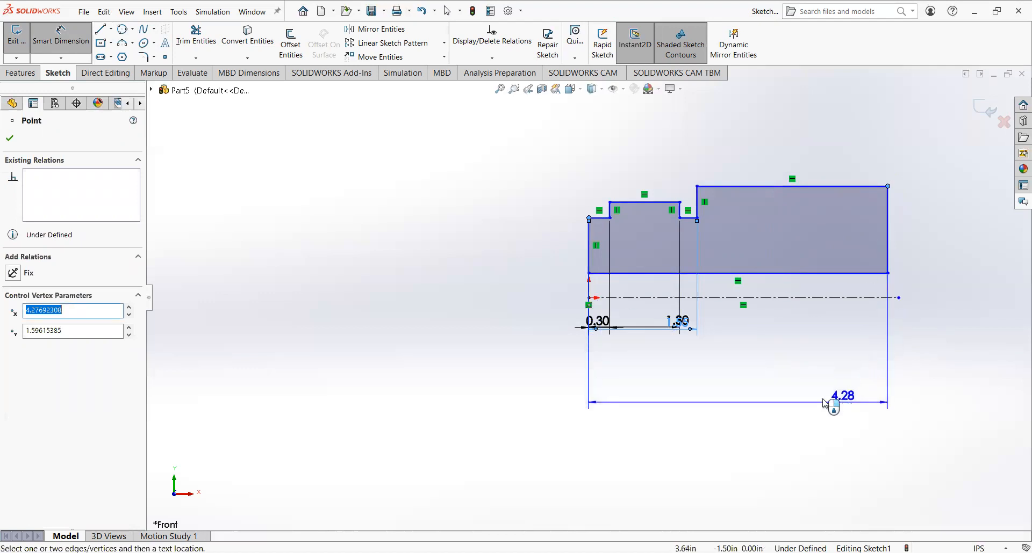
{"action": "left_click", "coordinate": [735, 375]}
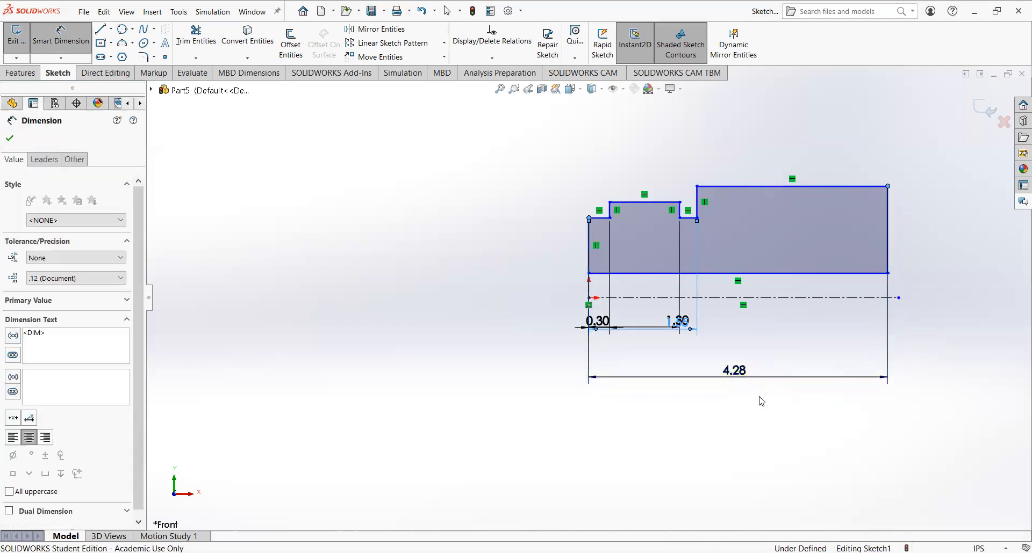
{"action": "type", "text": "3"}
{"action": "key", "text": "Return"}
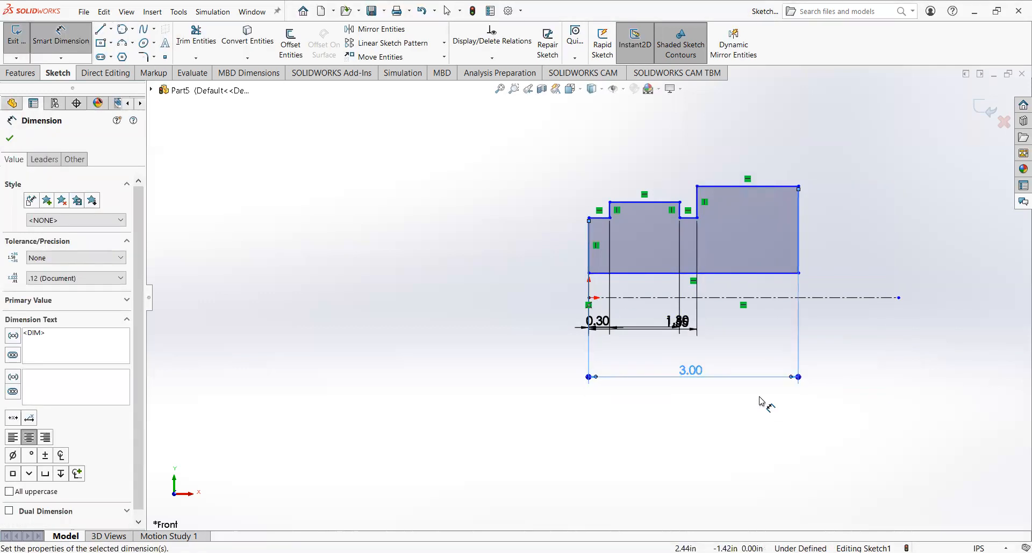
Dimension the vertical distance from the origin to the lower edge of the profile as 0.25 in
{"action": "left_click", "coordinate": [590, 298]}
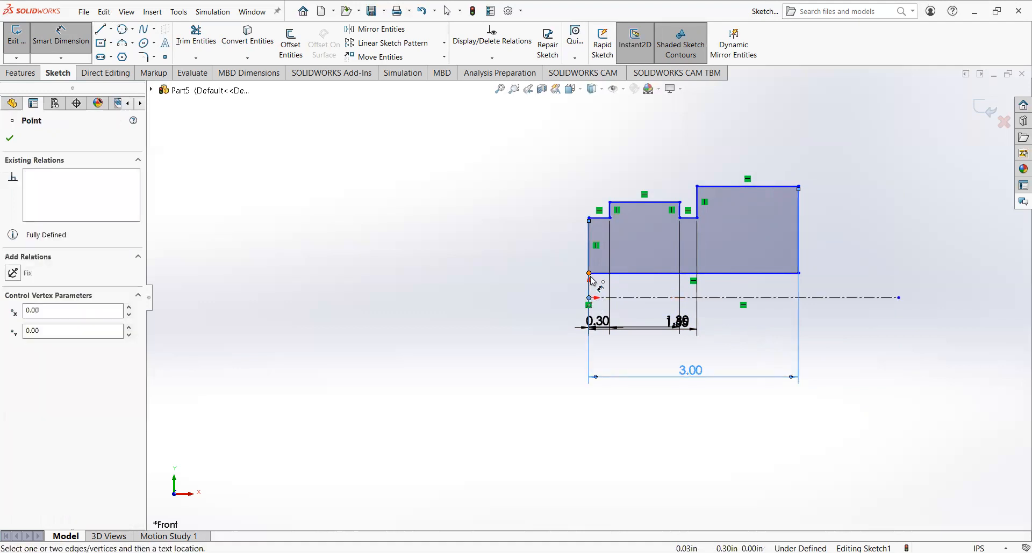
{"action": "left_click", "coordinate": [533, 285]}
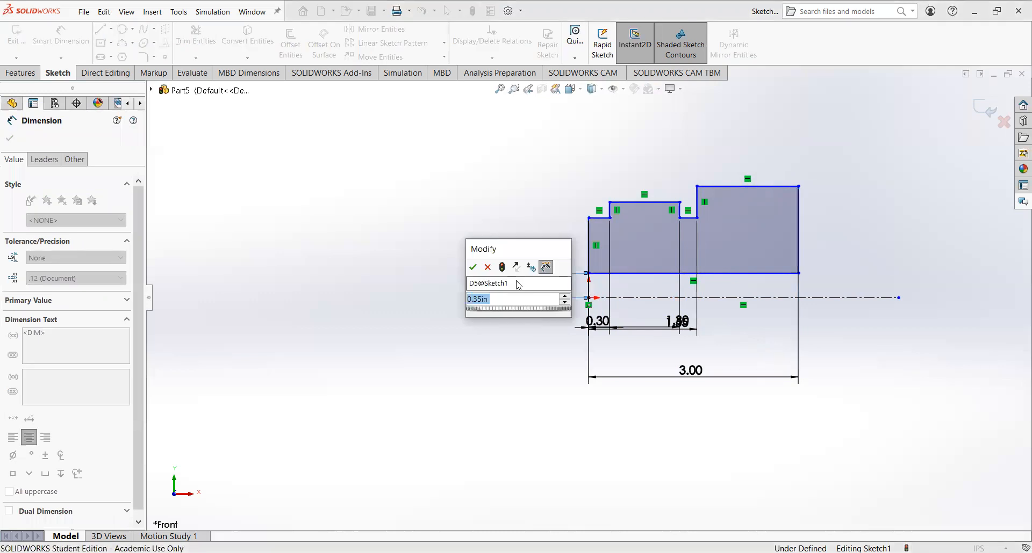
{"action": "type", "text": "0.25"}
{"action": "key", "text": "Return"}
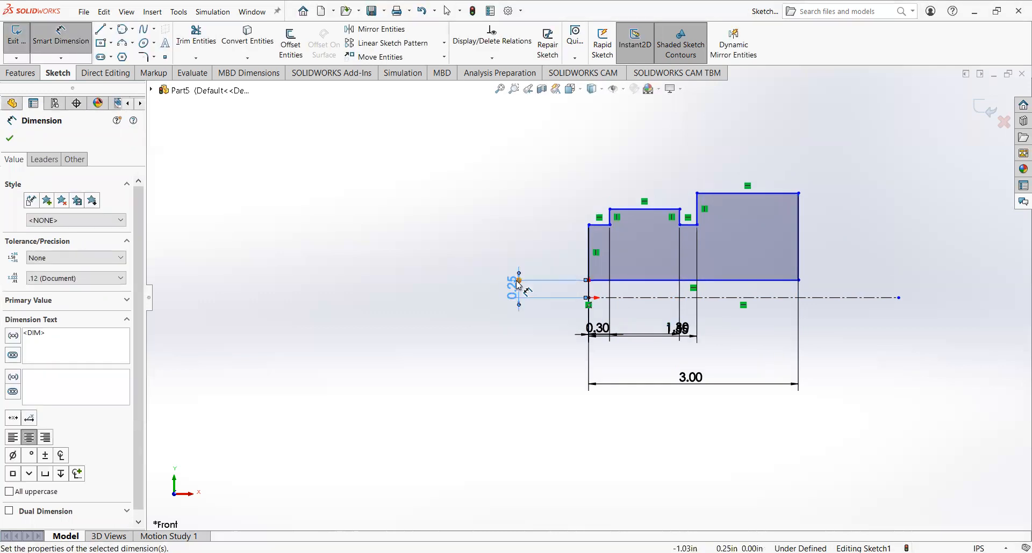
Dimension the vertical distance from the origin to the upper corner of the profile's origin-side end as 0.5 in
{"action": "left_click", "coordinate": [589, 298]}
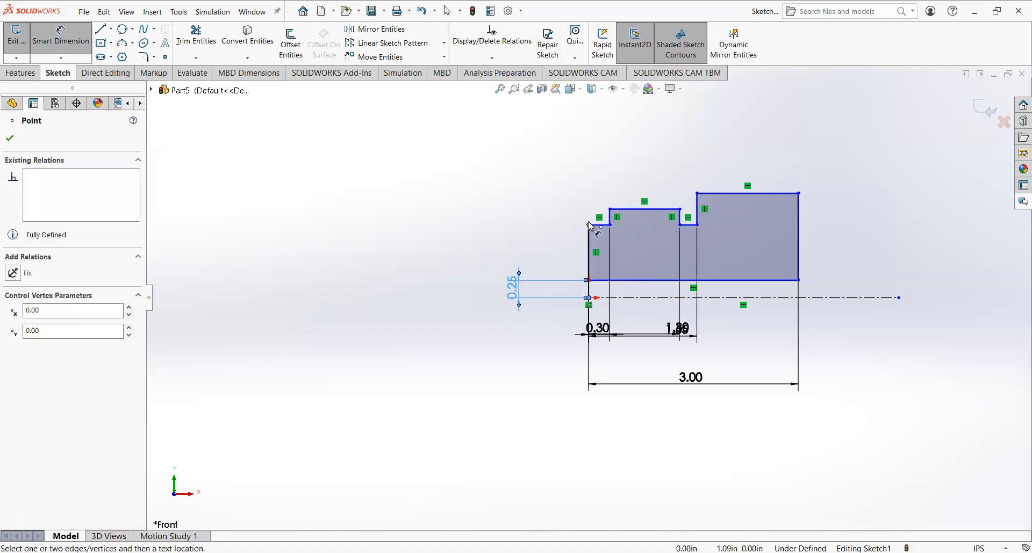
{"action": "left_click", "coordinate": [590, 224]}
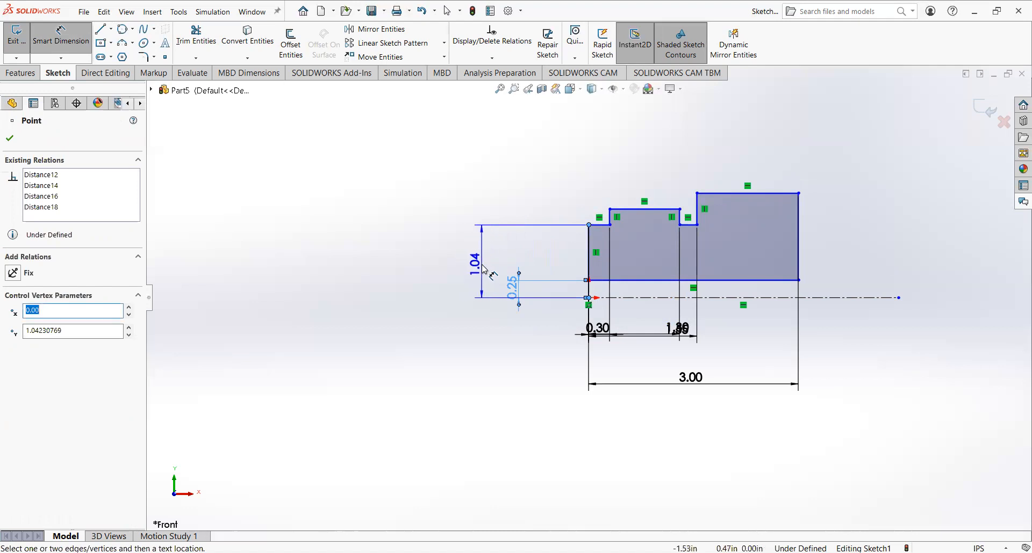
{"action": "left_click", "coordinate": [485, 287]}
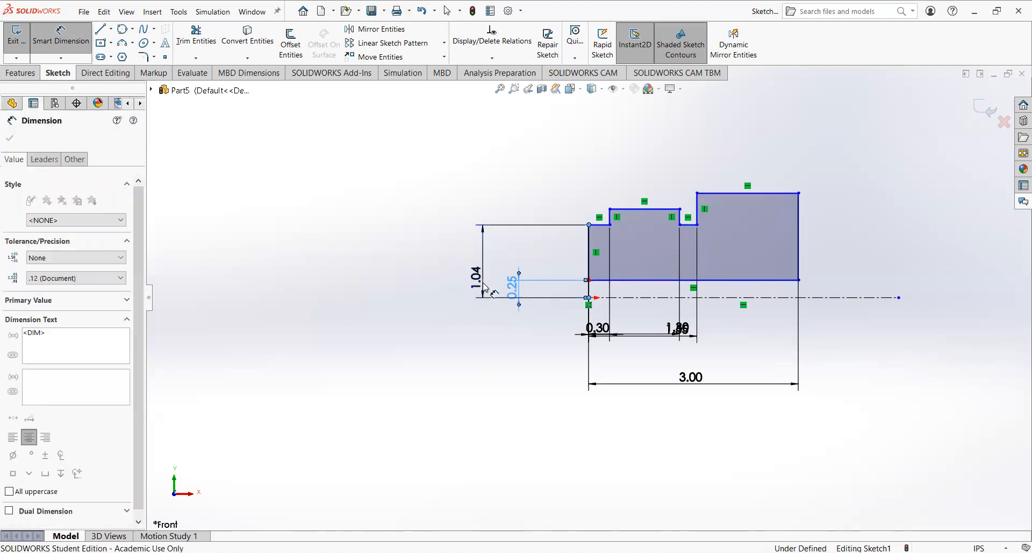
{"action": "type", "text": ".5"}
{"action": "key", "text": "Return"}
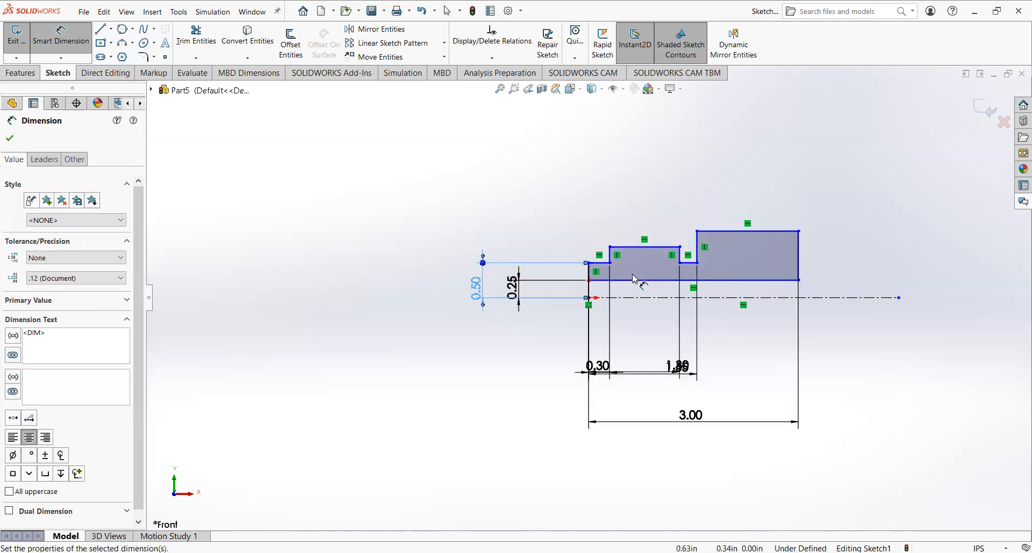
Dimension the vertical distance from the origin to the top of the raised collar as 0.63 in
{"action": "left_click", "coordinate": [588, 298]}
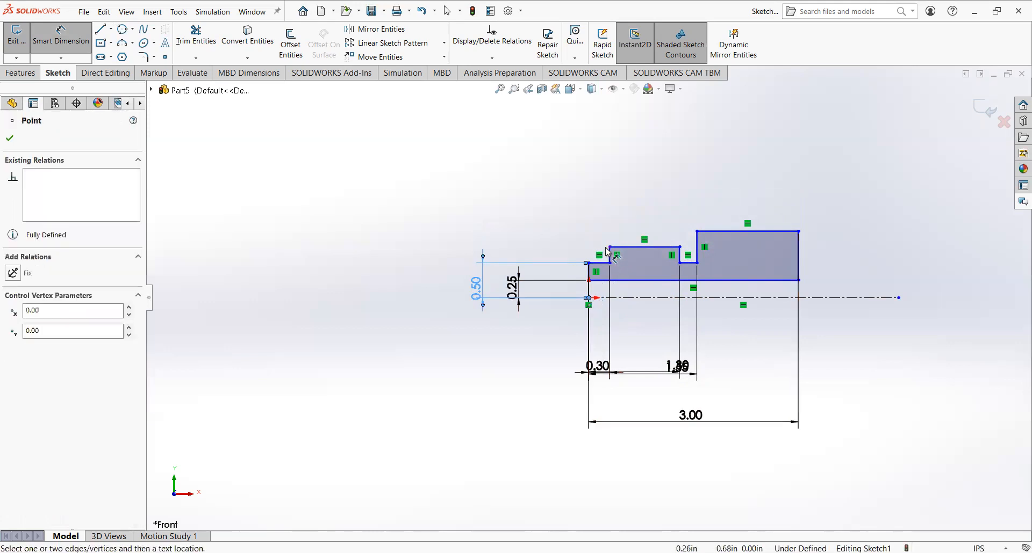
{"action": "left_click", "coordinate": [610, 247]}
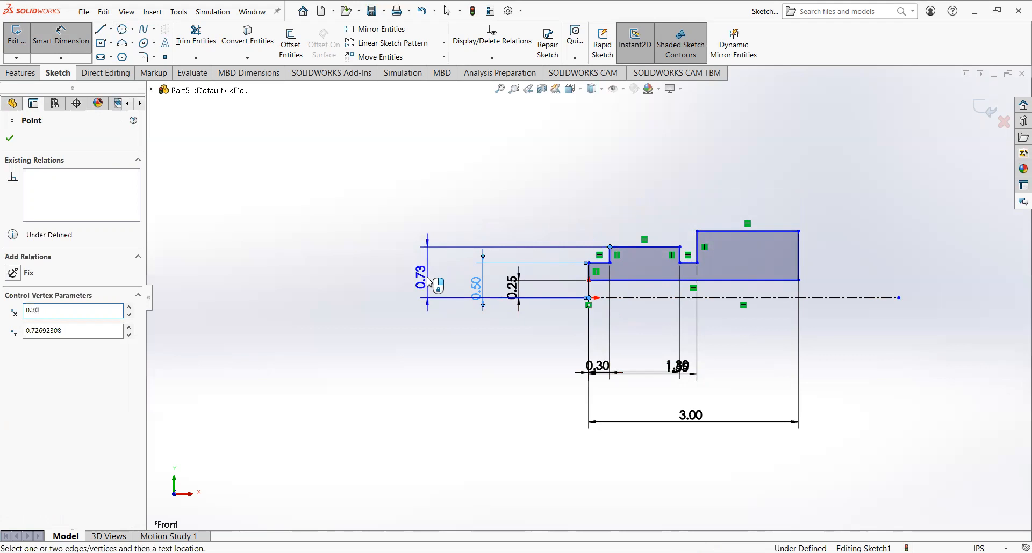
{"action": "left_click", "coordinate": [429, 283]}
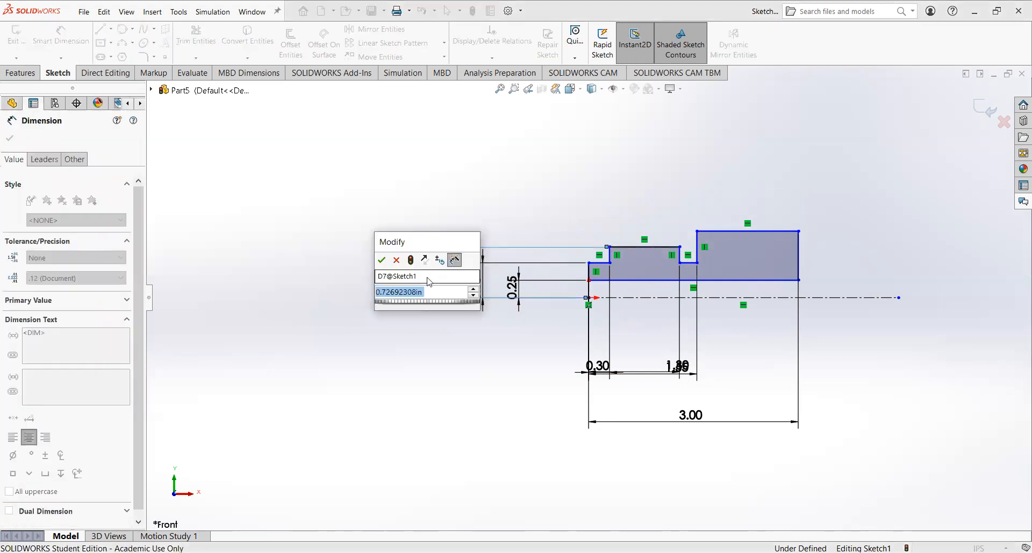
{"action": "type", "text": "0.63"}
{"action": "key", "text": "Return"}
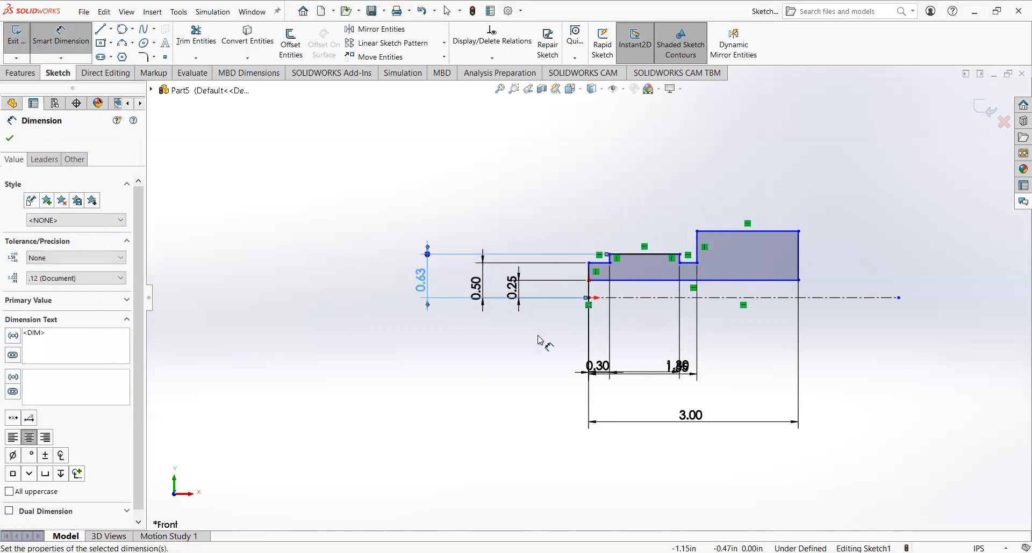
Dimension the vertical distance from the origin to the top of the tall block as 0.75 in and finish dimensioning
{"action": "left_click", "coordinate": [589, 299]}
{"action": "left_click", "coordinate": [697, 232]}
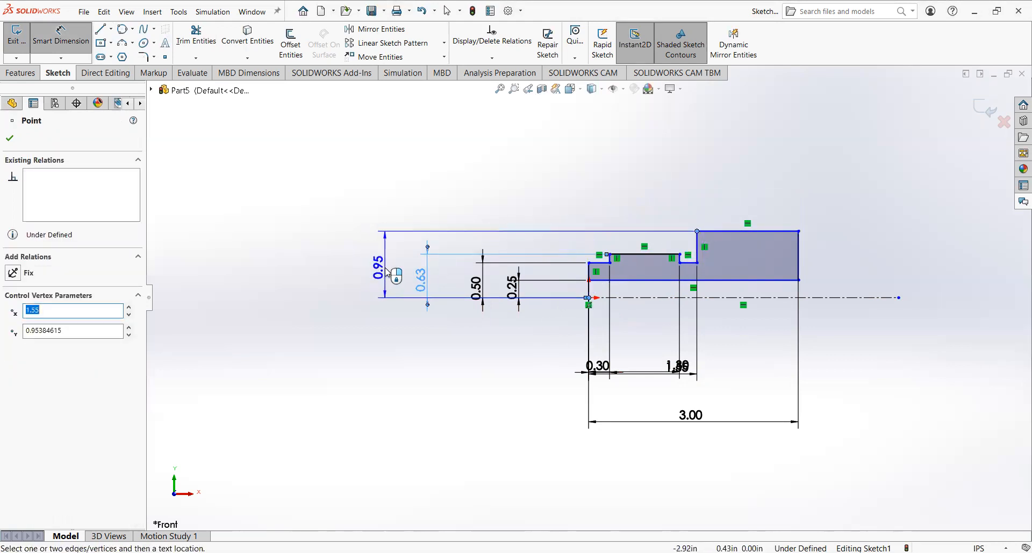
{"action": "left_click", "coordinate": [386, 272]}
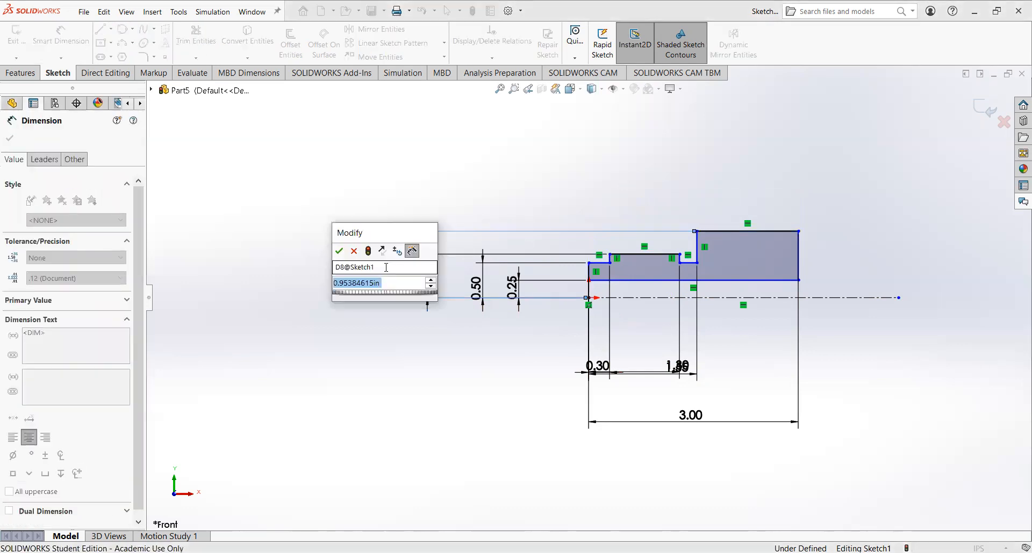
{"action": "type", "text": "0."}
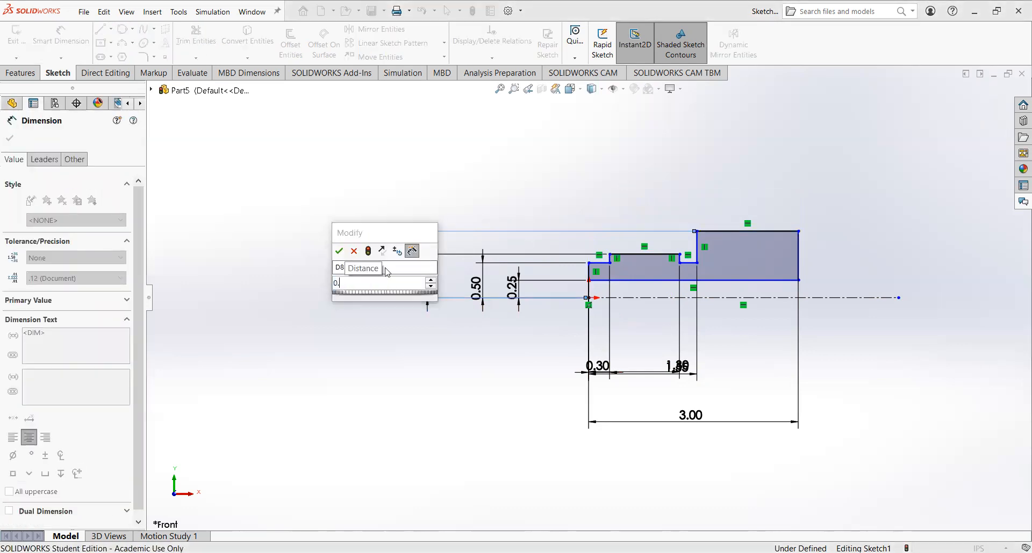
{"action": "type", "text": "7"}
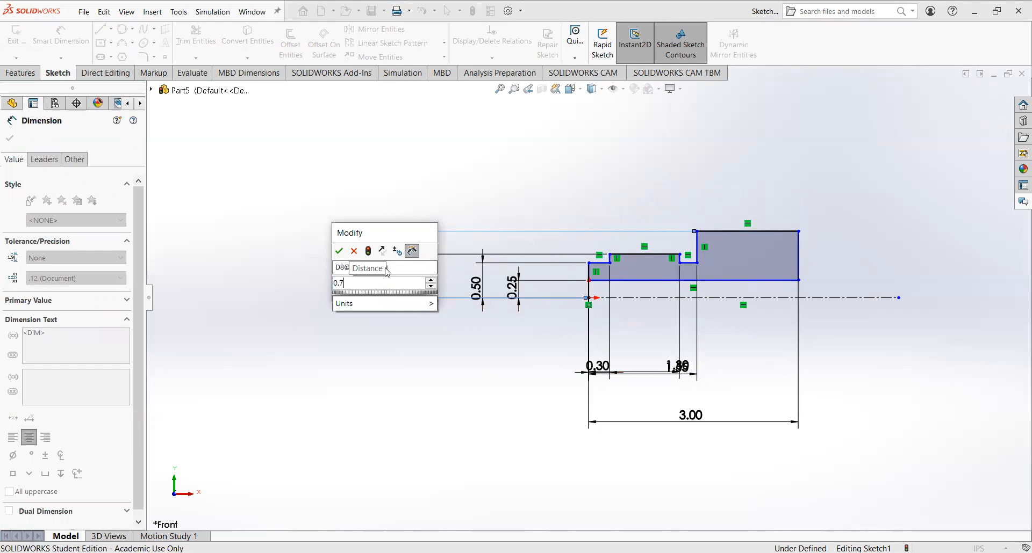
{"action": "type", "text": "5"}
{"action": "key", "text": "Return"}
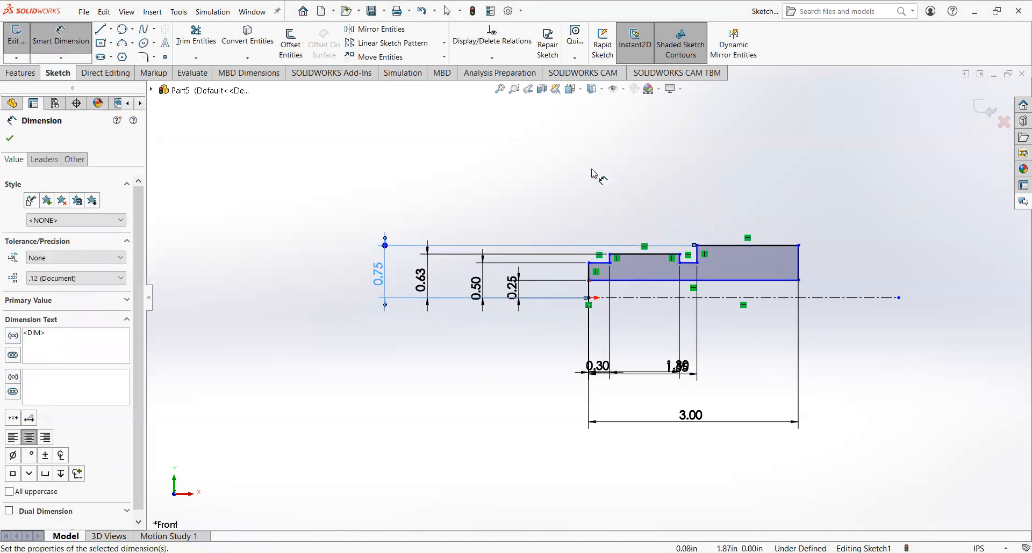
{"action": "key", "text": "Escape"}
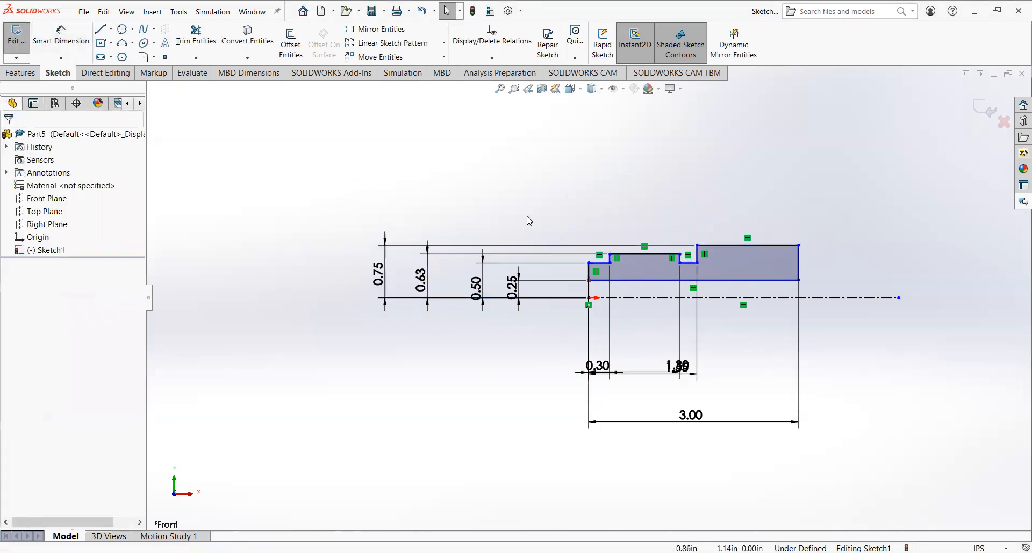
Make the groove's horizontal line between collar and tall block collinear with the short horizontal line at the origin-side end
{"action": "left_click", "coordinate": [692, 264]}
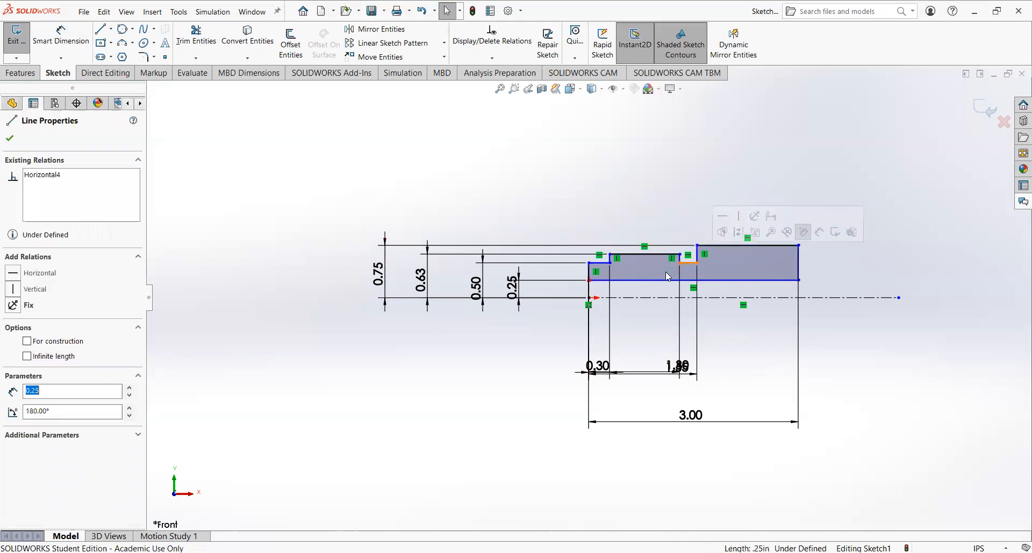
{"action": "left_click", "coordinate": [598, 263], "text": "ctrl"}
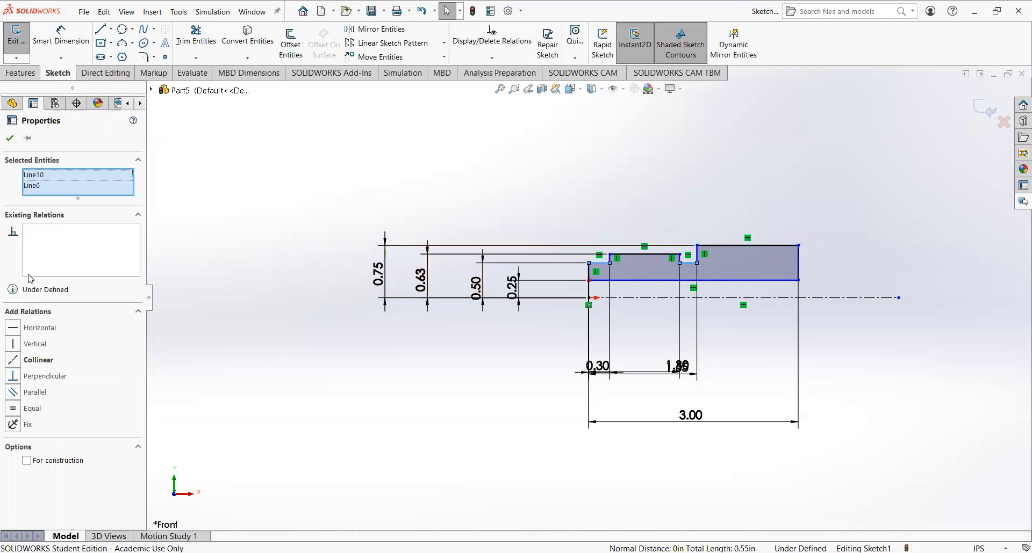
{"action": "left_click", "coordinate": [12, 360]}
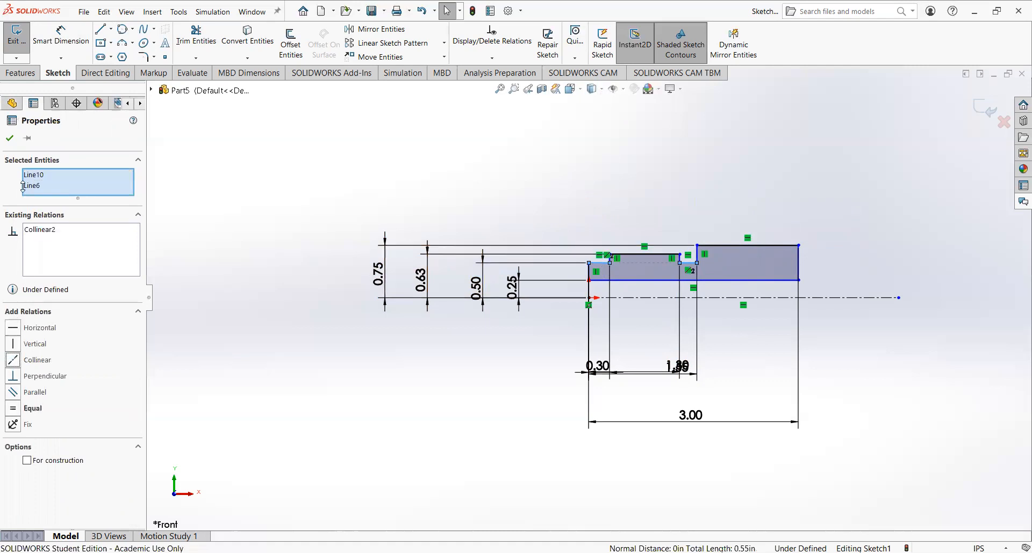
{"action": "key", "text": "Escape"}
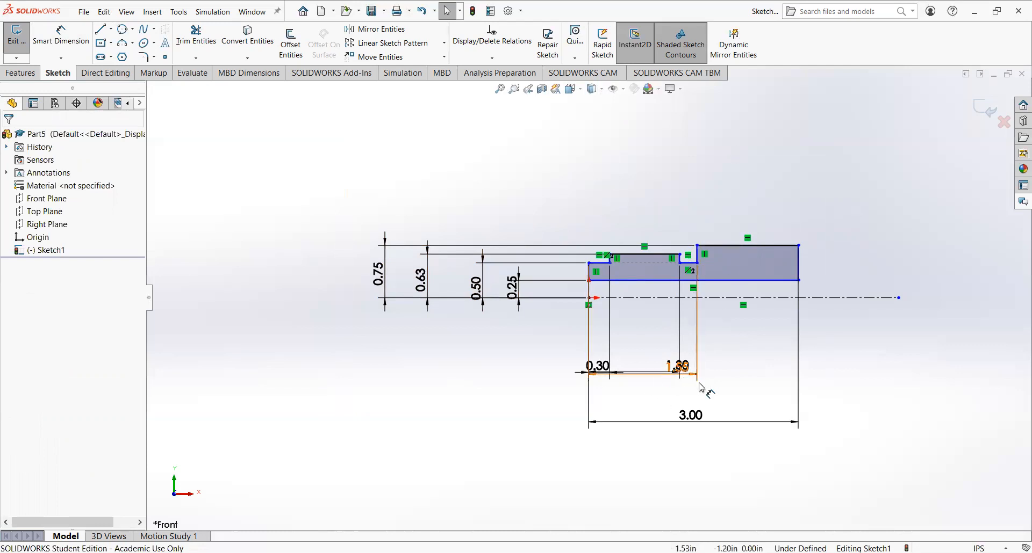
Separate the overlapping 1.30 and 1.55 dimensions below the profile so that each one is readable
{"action": "left_click_drag", "start_coordinate": [678, 377], "coordinate": [752, 400]}
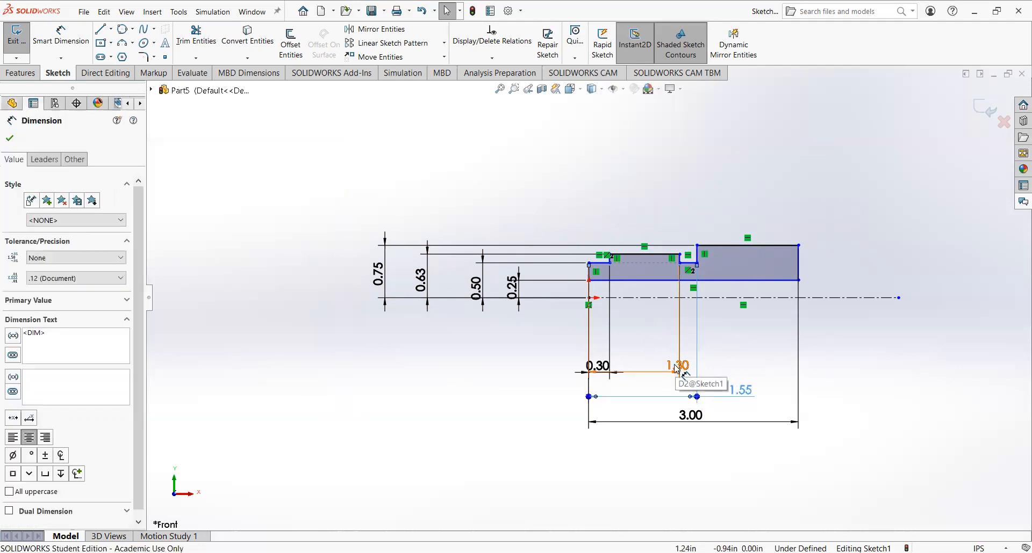
{"action": "left_click_drag", "start_coordinate": [677, 365], "coordinate": [638, 388]}
{"action": "left_click", "coordinate": [487, 419]}
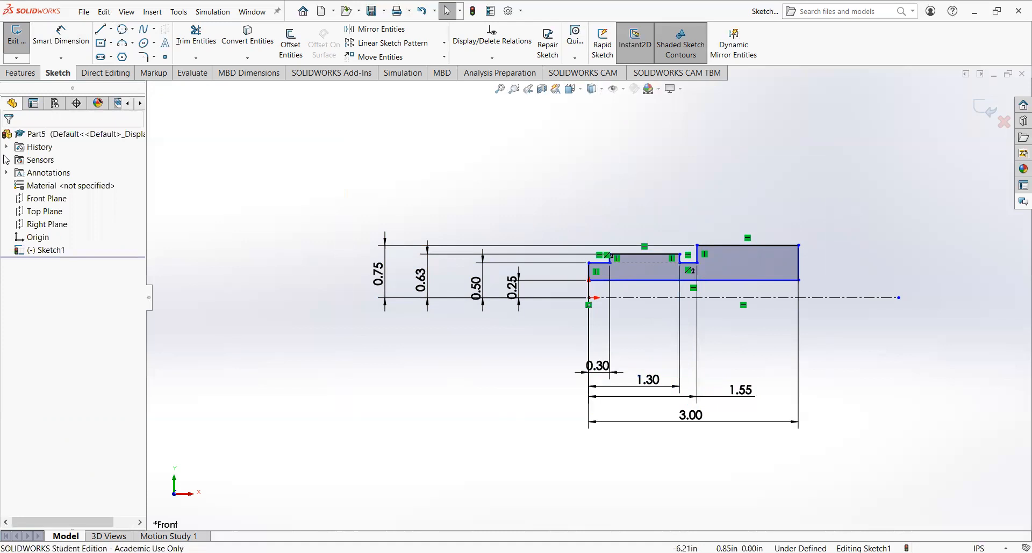
Revolve the closed profile 360 degrees around the horizontal centerline with Revolved Boss/Base to make the solid
{"action": "left_click", "coordinate": [9, 78]}
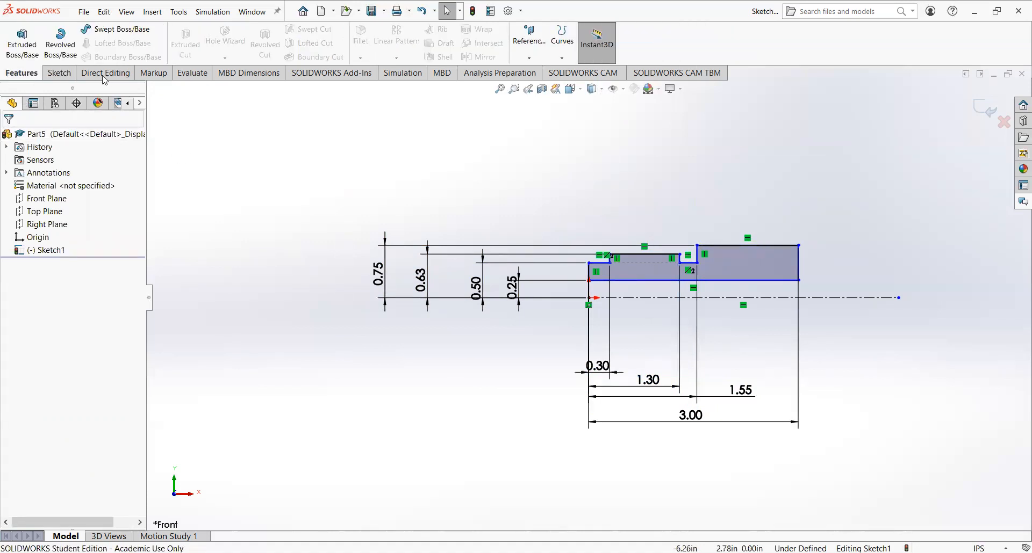
{"action": "left_click", "coordinate": [48, 55]}
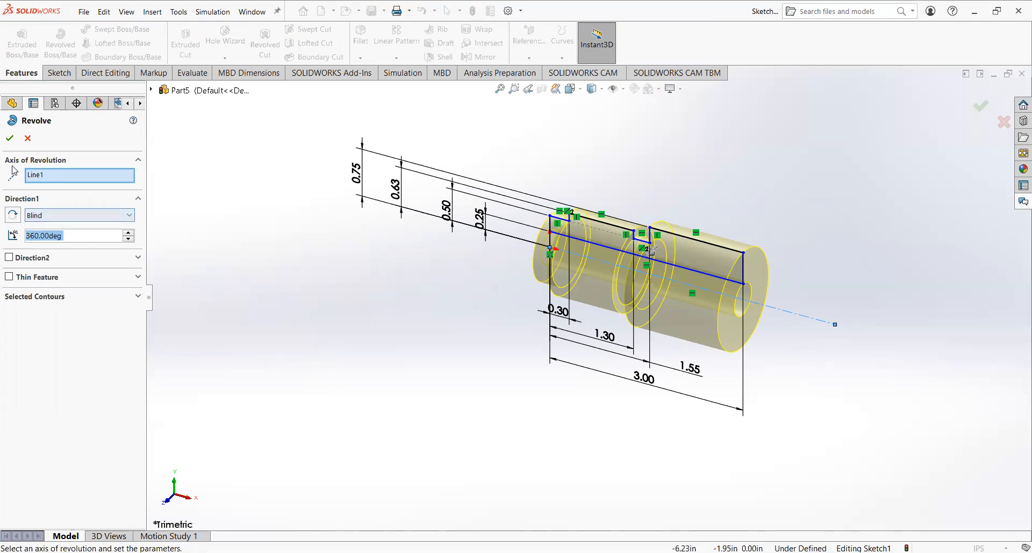
{"action": "left_click", "coordinate": [8, 139]}
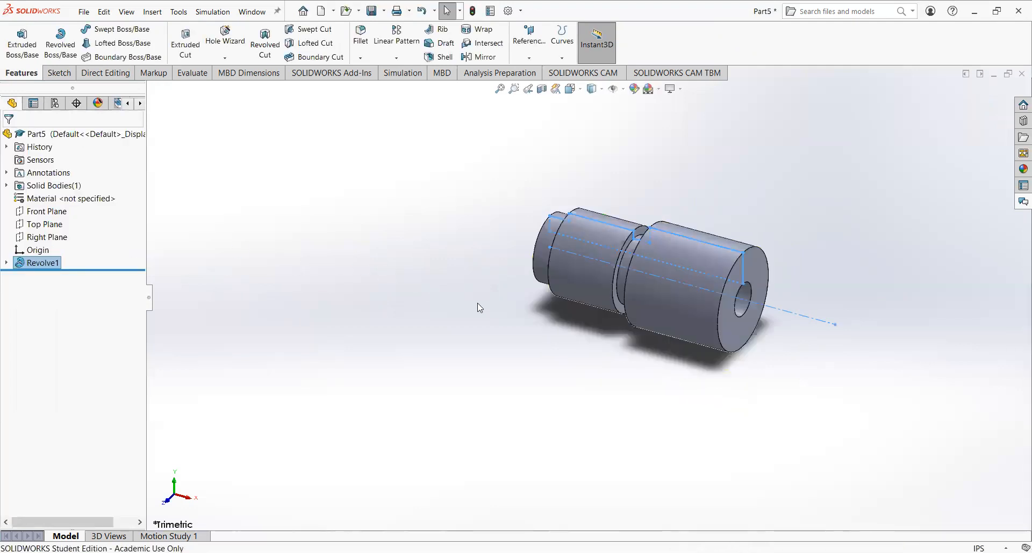
Start a Thread feature on the collar's outer circular edge nearest the origin, using the adjacent annular face as its start location
{"action": "middle_click_drag", "start_coordinate": [494, 330], "coordinate": [541, 356]}
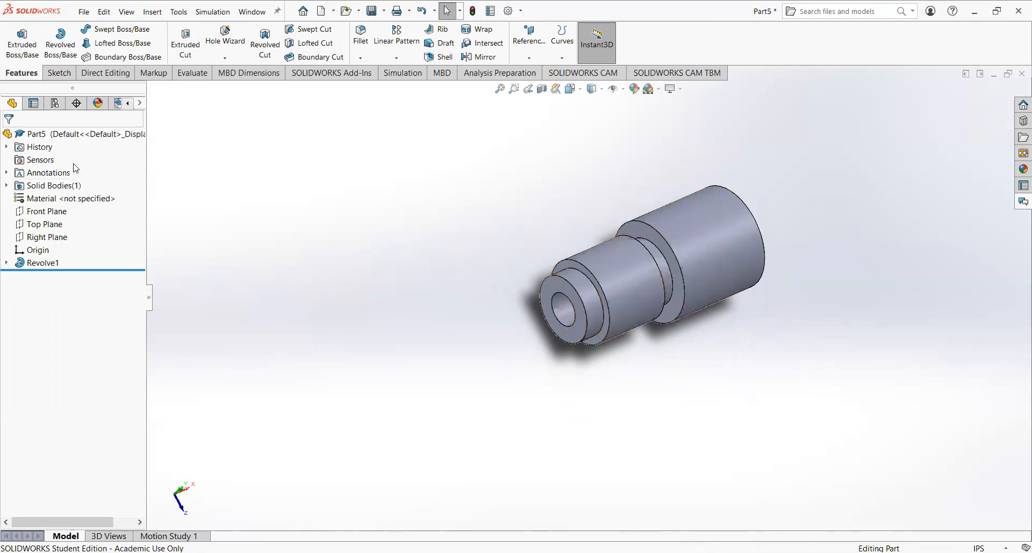
{"action": "left_click", "coordinate": [221, 63]}
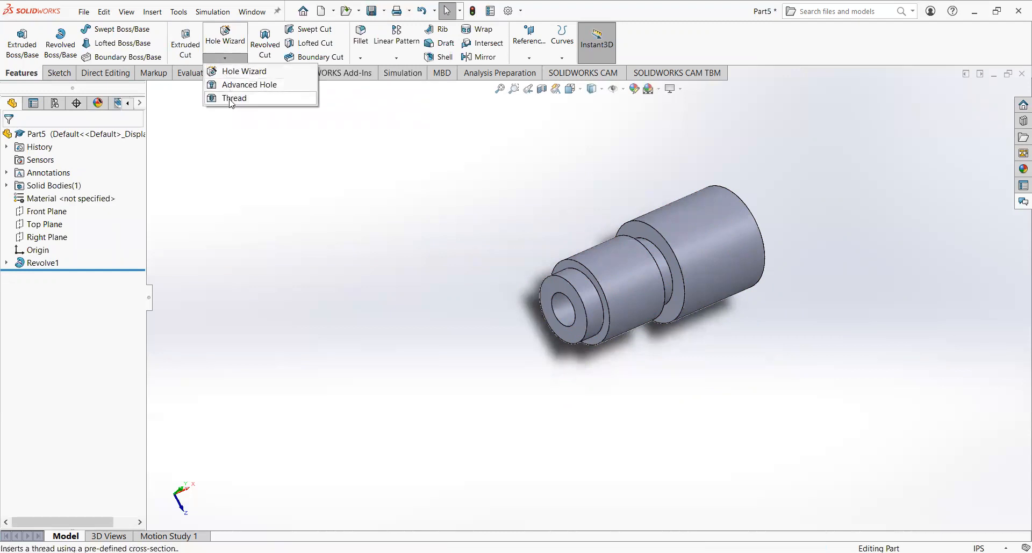
{"action": "left_click", "coordinate": [232, 99]}
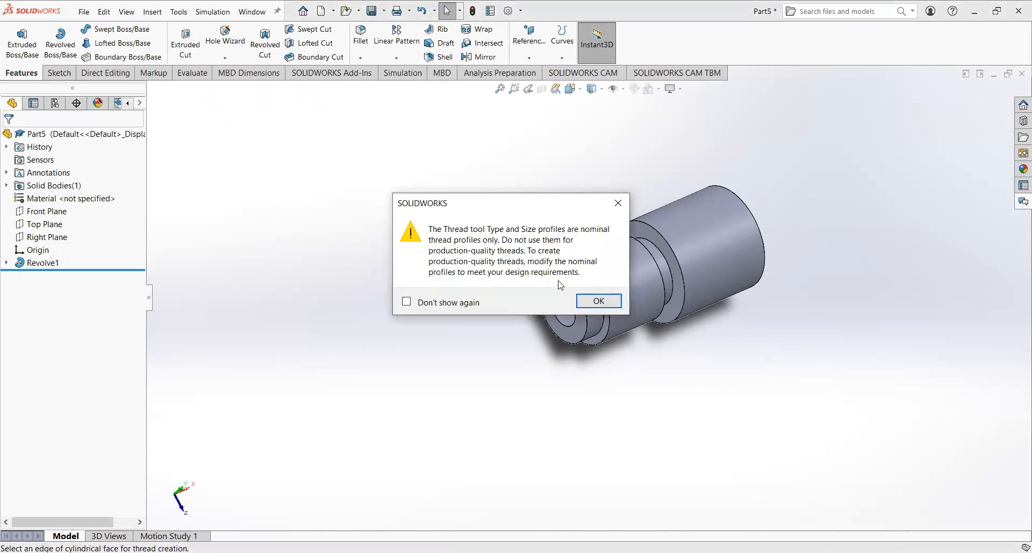
{"action": "left_click", "coordinate": [595, 302]}
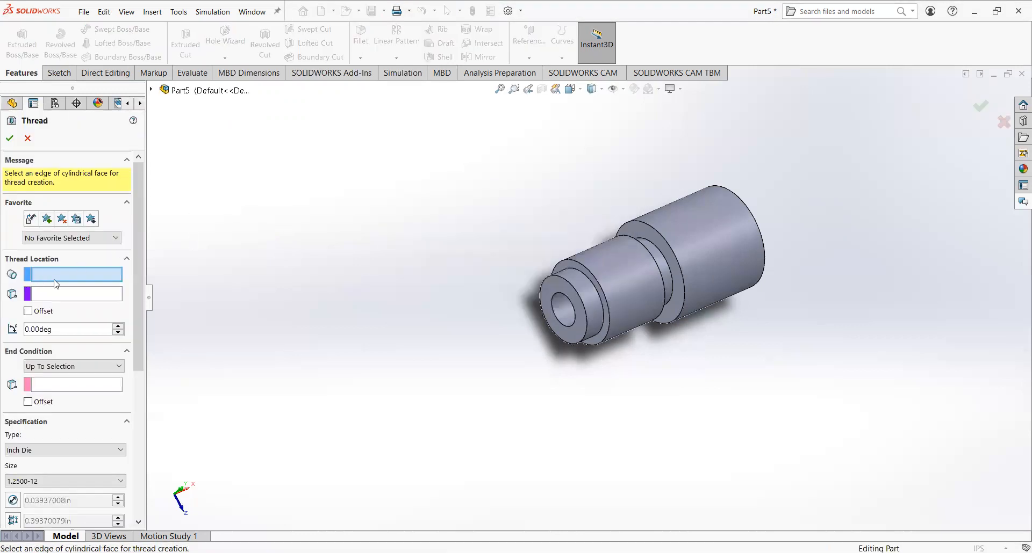
{"action": "left_click", "coordinate": [567, 263]}
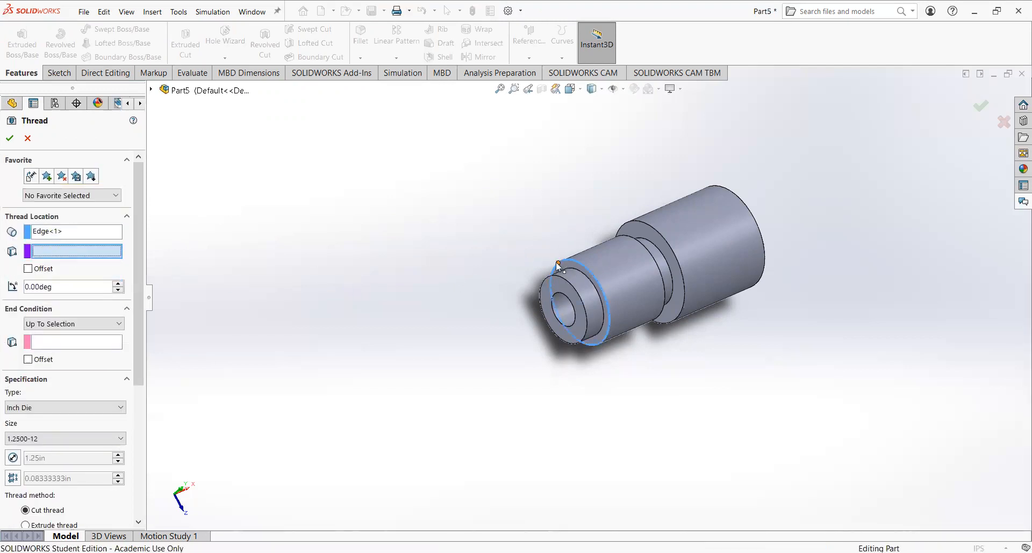
{"action": "left_click", "coordinate": [581, 273]}
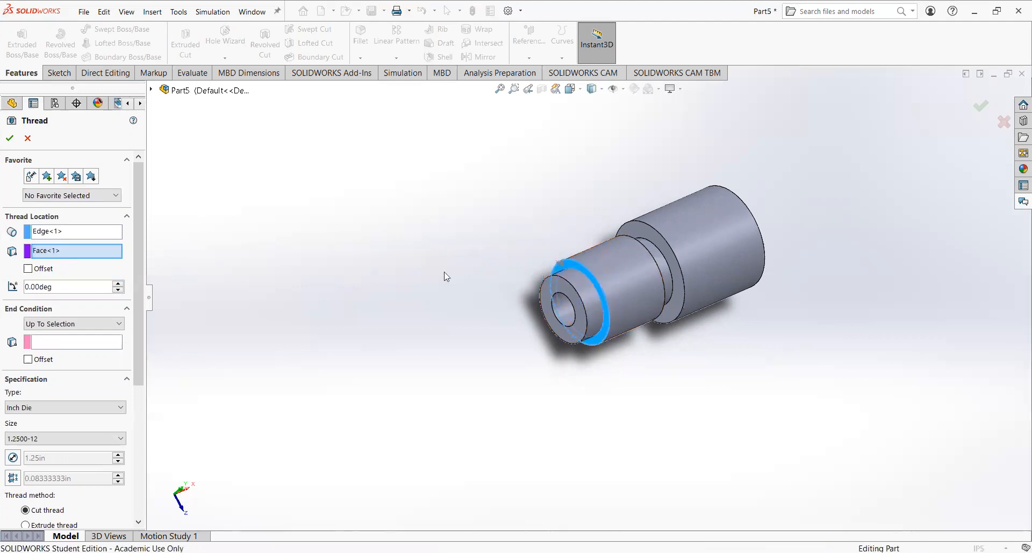
Offset the thread start by 0.0625 in and reverse the offset direction
{"action": "left_click", "coordinate": [31, 269]}
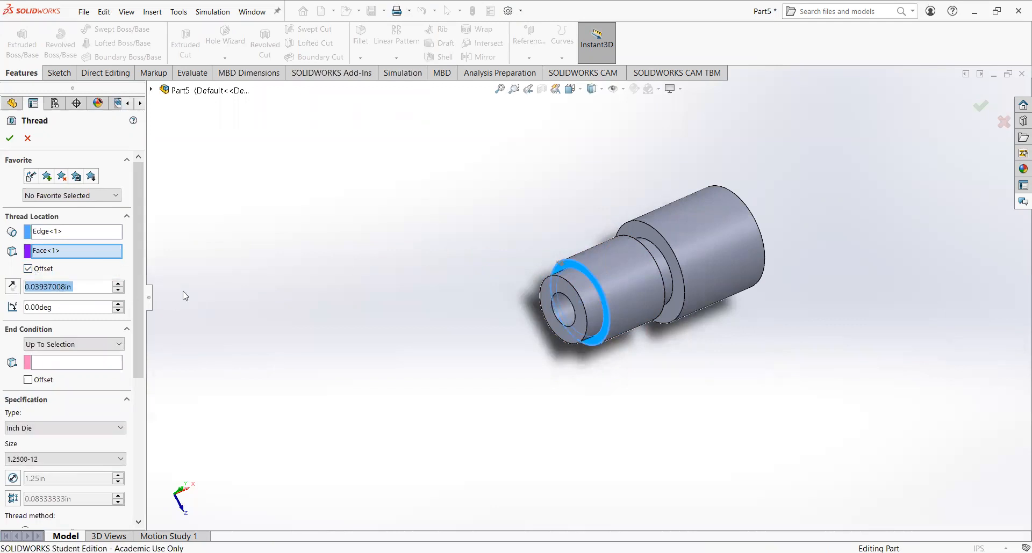
{"action": "type", "text": "0.0625"}
{"action": "key", "text": "Return"}
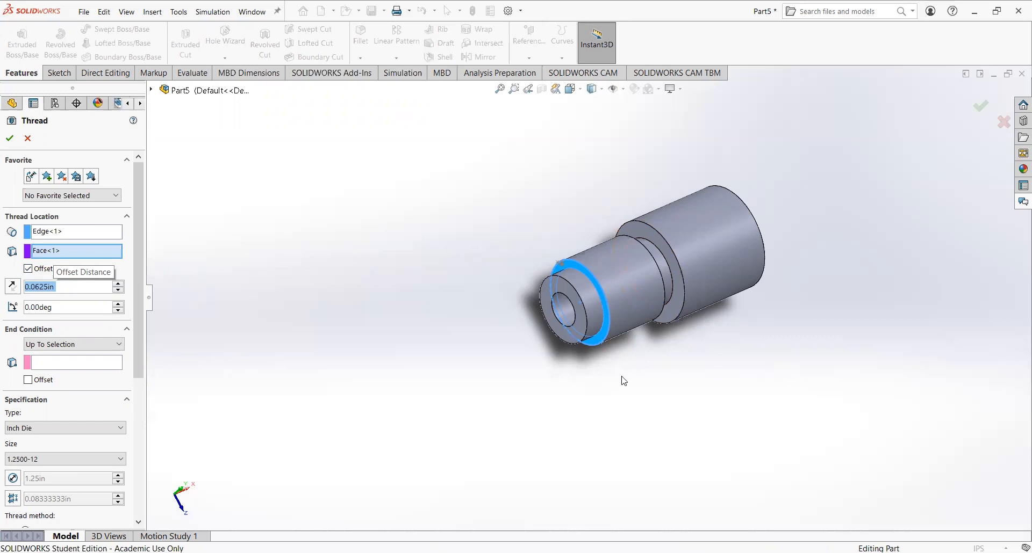
{"action": "middle_click_drag", "start_coordinate": [619, 406], "coordinate": [730, 323]}
{"action": "middle_click_drag", "start_coordinate": [353, 292], "coordinate": [317, 436]}
{"action": "left_click", "coordinate": [12, 286]}
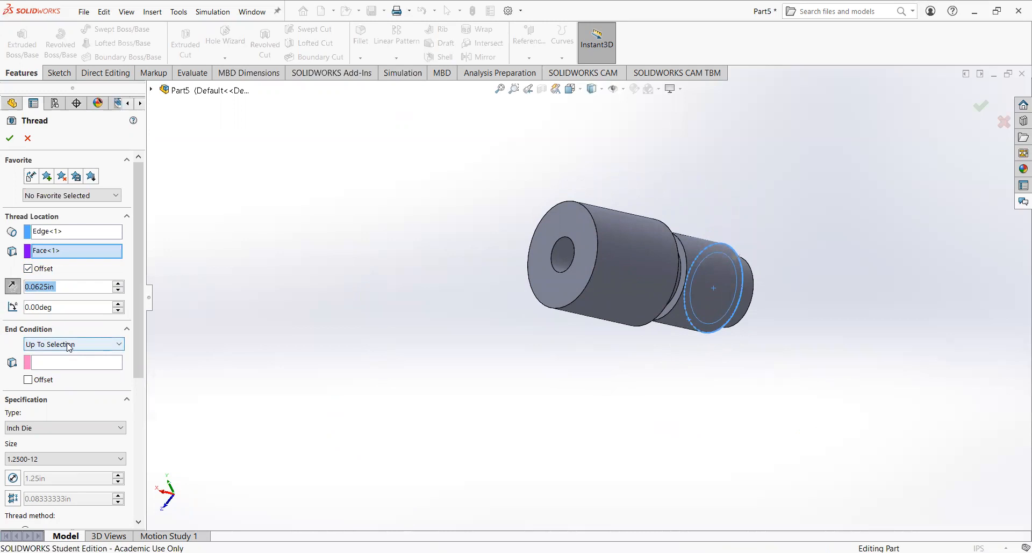
Set the thread's end condition to Up To Selection, ending at the collar's face beside the groove
{"action": "left_click", "coordinate": [69, 345]}
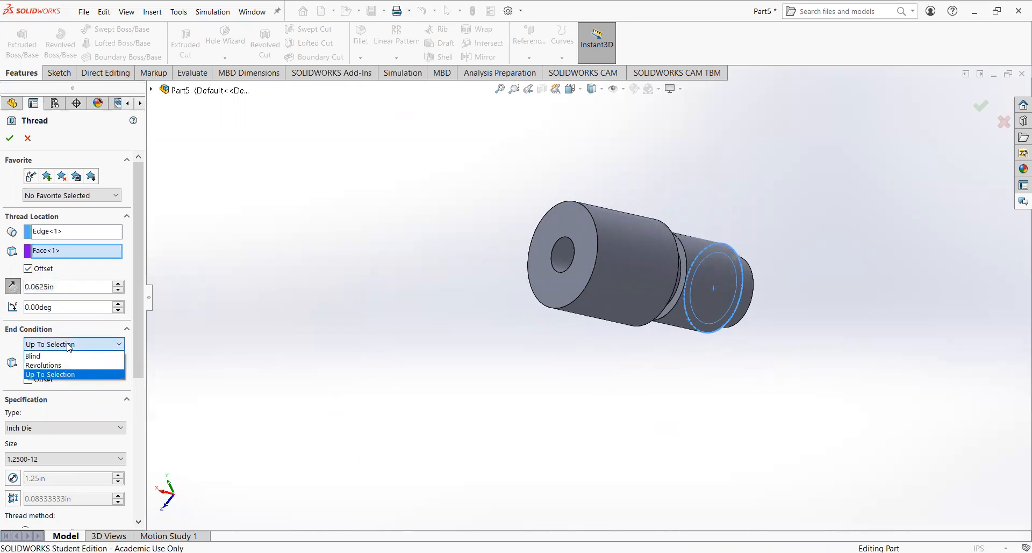
{"action": "left_click", "coordinate": [74, 375]}
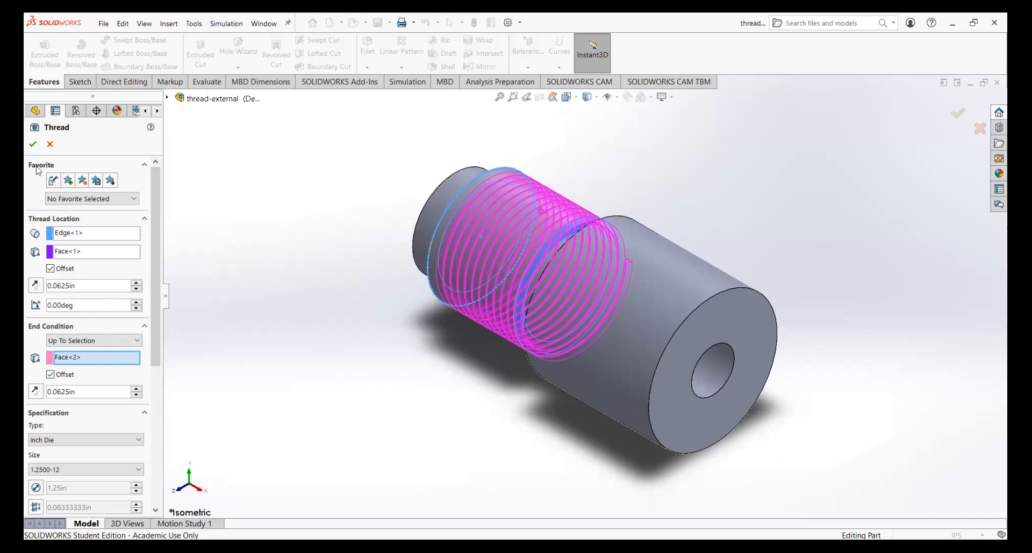
{"action": "left_click", "coordinate": [32, 144]}
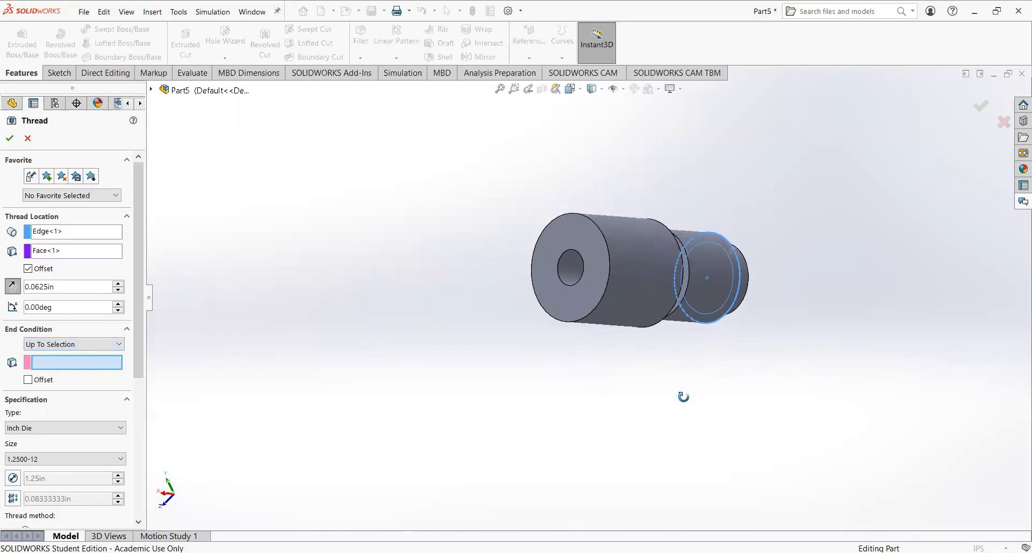
{"action": "left_click", "coordinate": [687, 283]}
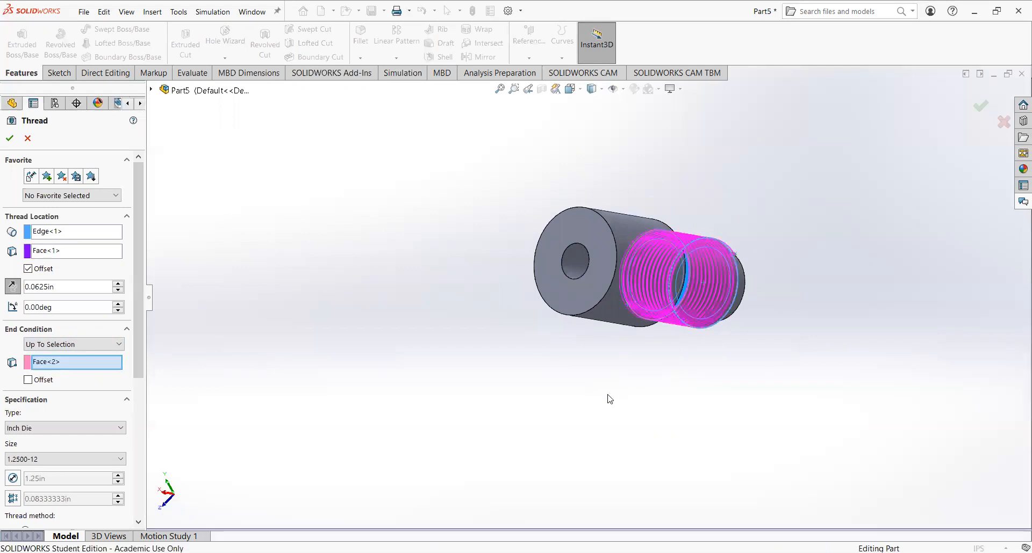
{"action": "middle_click_drag", "start_coordinate": [482, 378], "coordinate": [582, 417]}
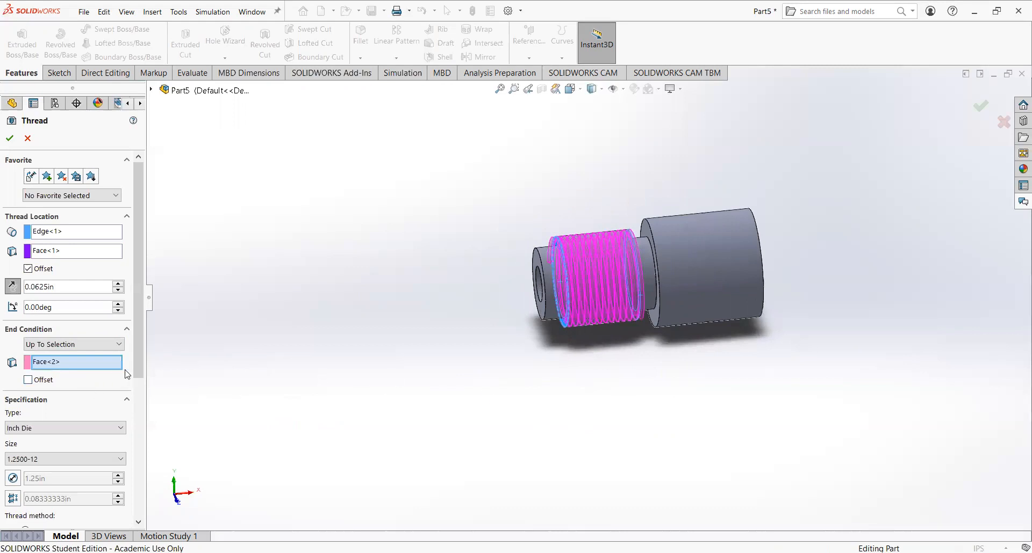
Choose thread size 1.2500-12 for the Inch Die type and create the cut thread on the collar
{"action": "left_click_drag", "start_coordinate": [141, 366], "coordinate": [140, 385]}
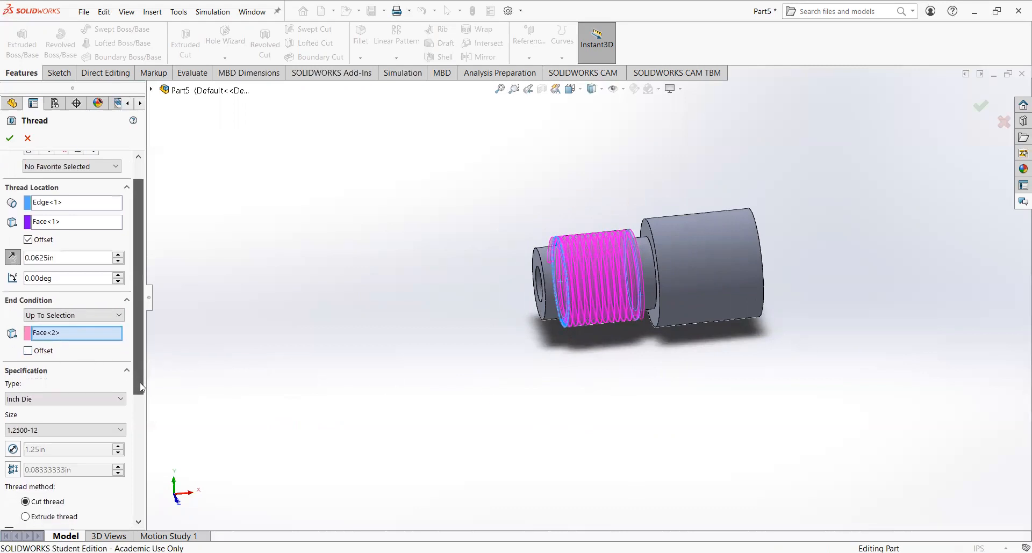
{"action": "scroll", "coordinate": [140, 387], "scroll_direction": "down", "scroll_amount": 2}
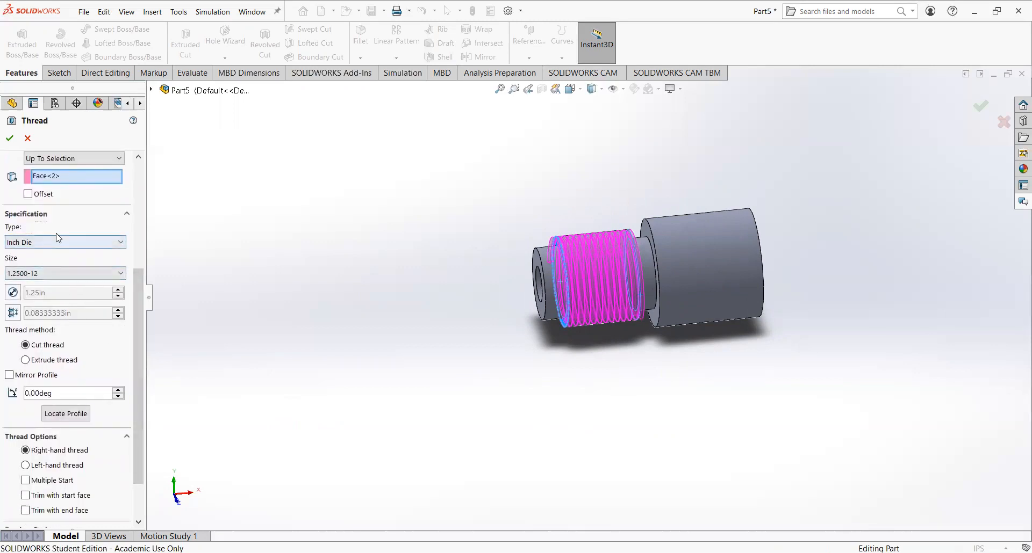
{"action": "left_click", "coordinate": [54, 274]}
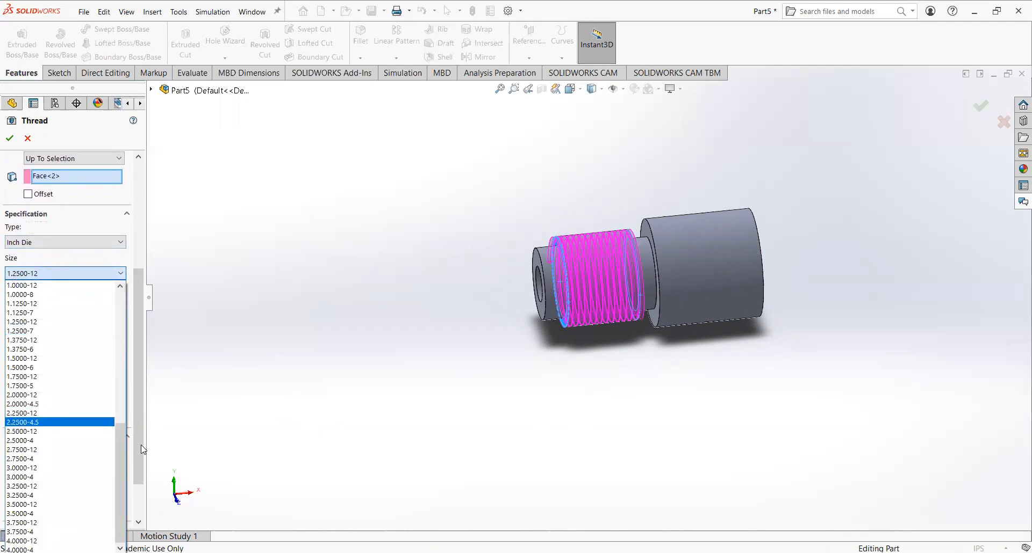
{"action": "left_click_drag", "start_coordinate": [117, 444], "coordinate": [117, 396]}
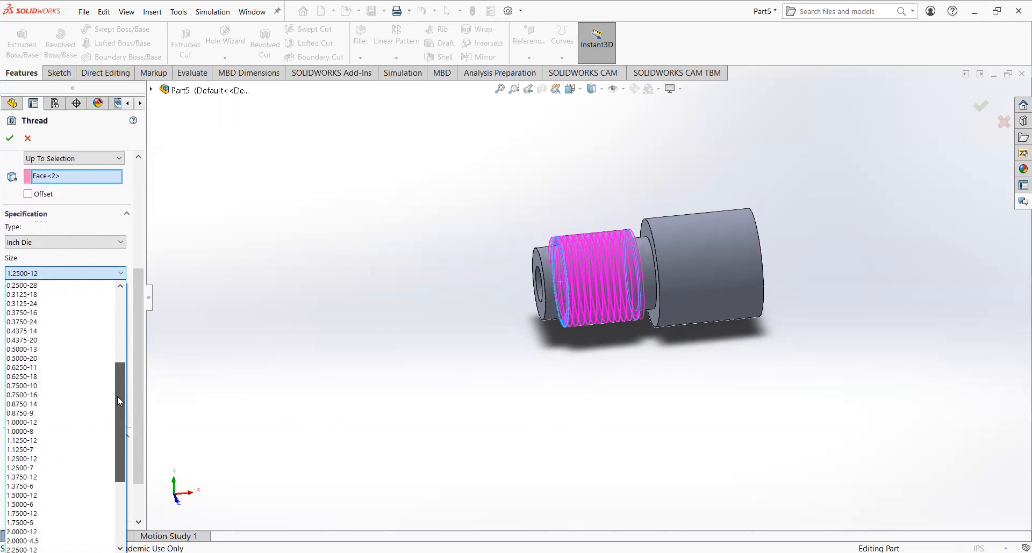
{"action": "left_click", "coordinate": [57, 460]}
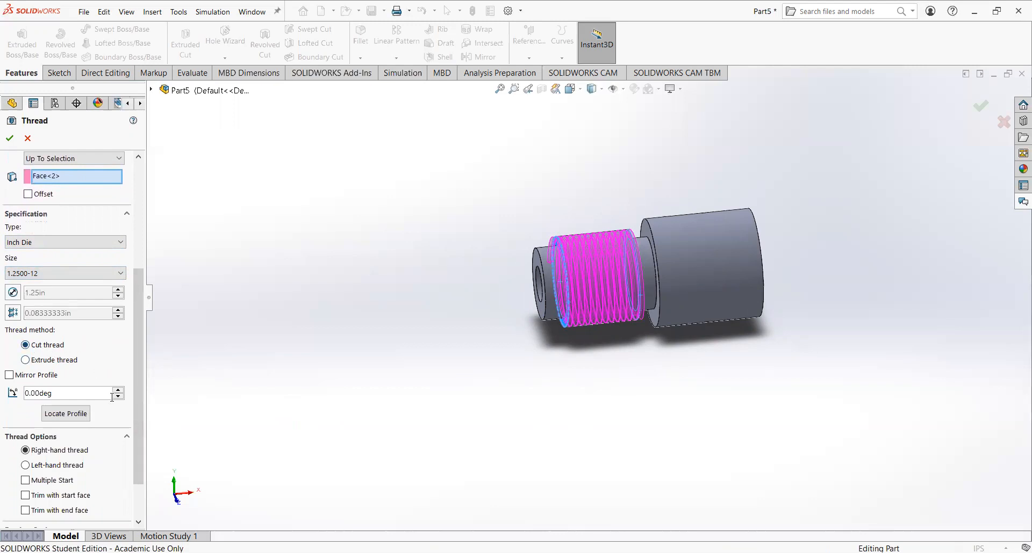
{"action": "left_click_drag", "start_coordinate": [138, 393], "coordinate": [140, 431]}
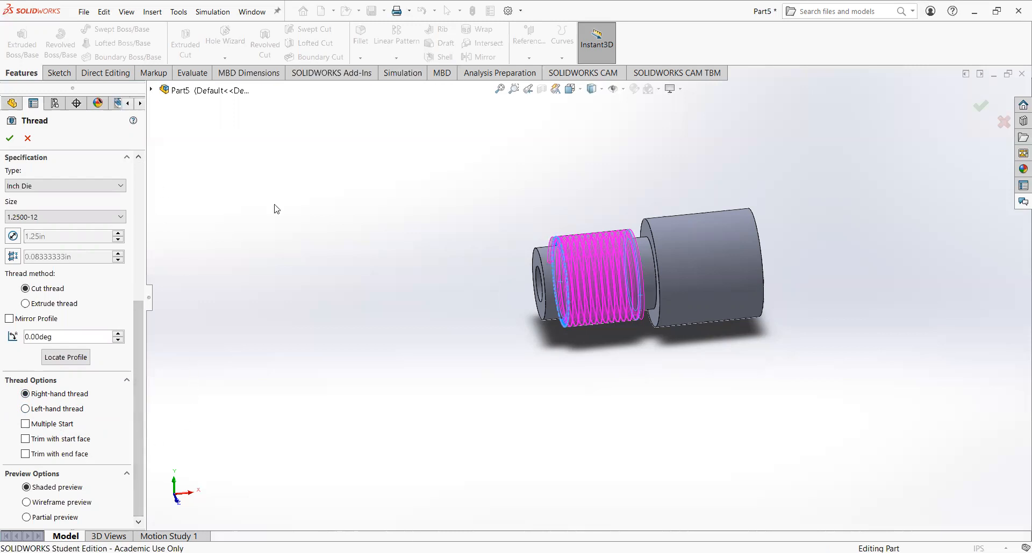
{"action": "left_click", "coordinate": [10, 140]}
{"action": "middle_click_drag", "start_coordinate": [552, 339], "coordinate": [525, 314]}
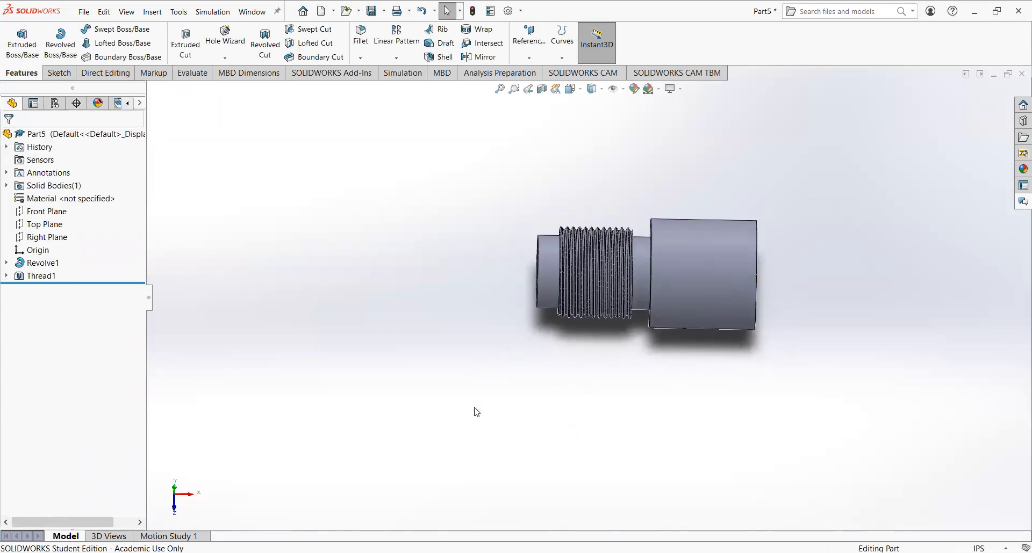
Mirror the whole threaded body about the large cylinder's bored end face with Merge solids enabled
{"action": "key", "text": "ctrl+1"}
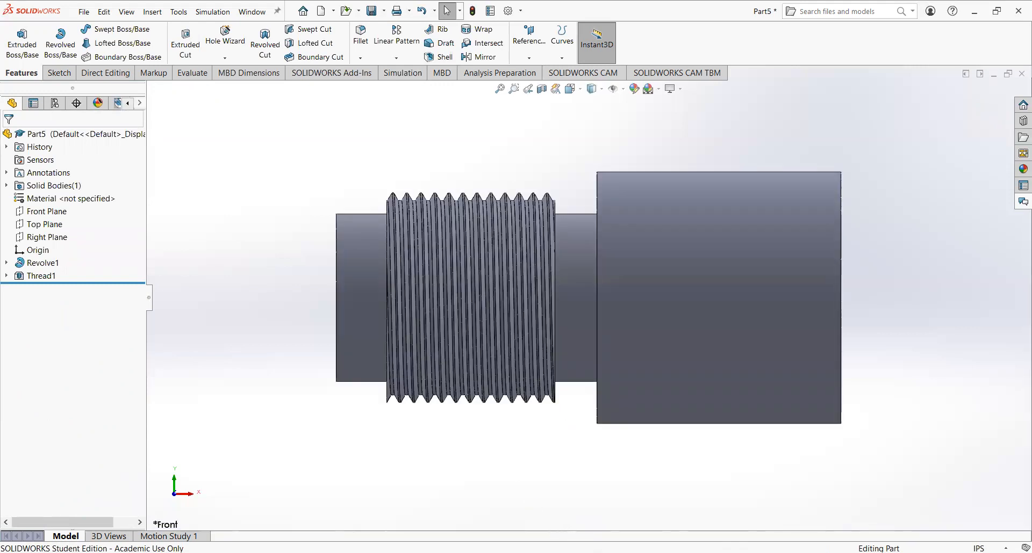
{"action": "key", "text": "ctrl+7"}
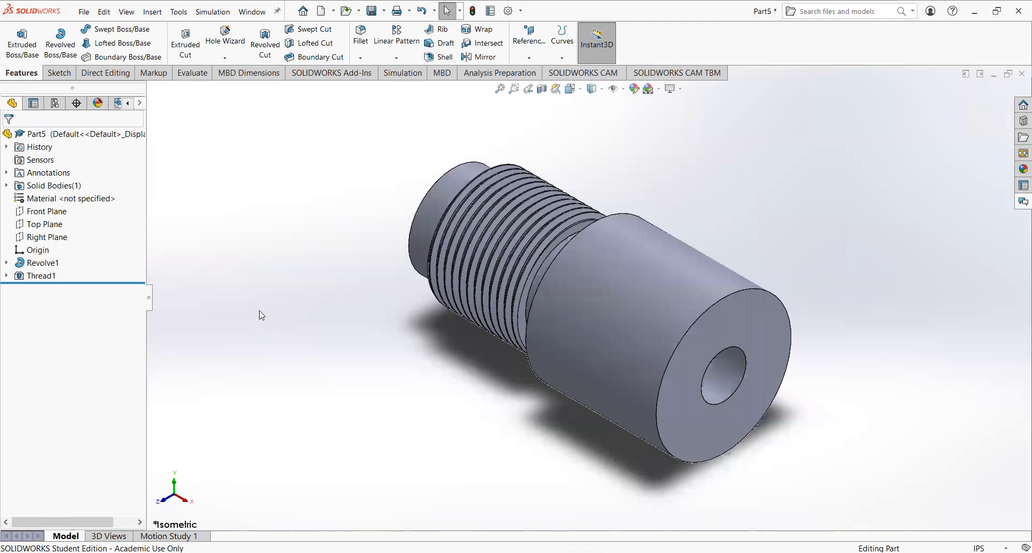
{"action": "key", "text": "ctrl+1"}
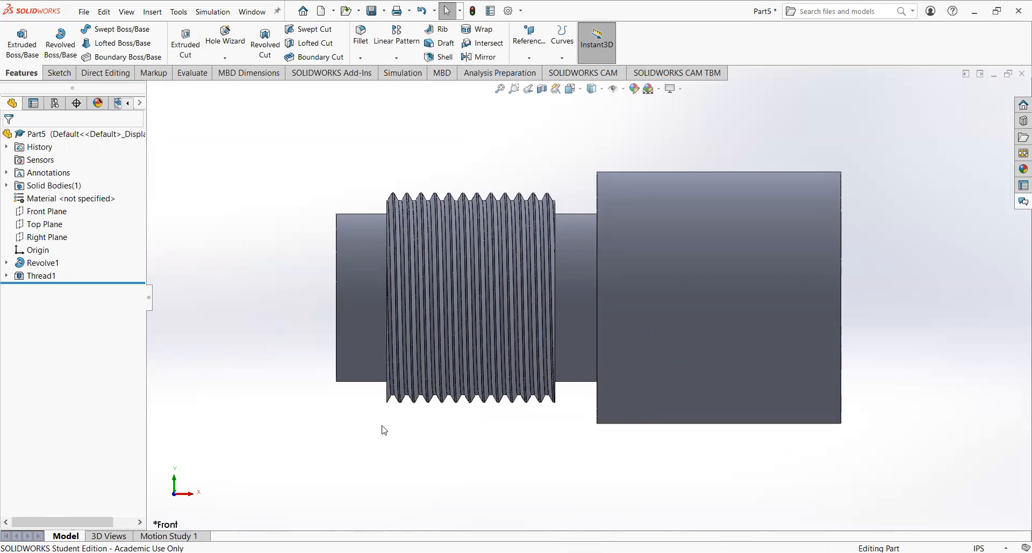
{"action": "key", "text": "ctrl+7"}
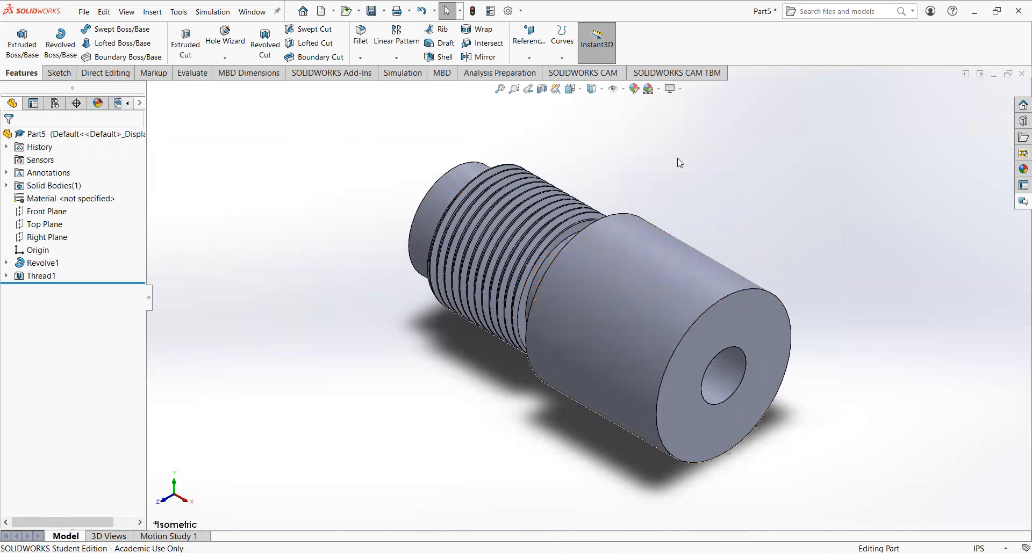
{"action": "left_click", "coordinate": [479, 57]}
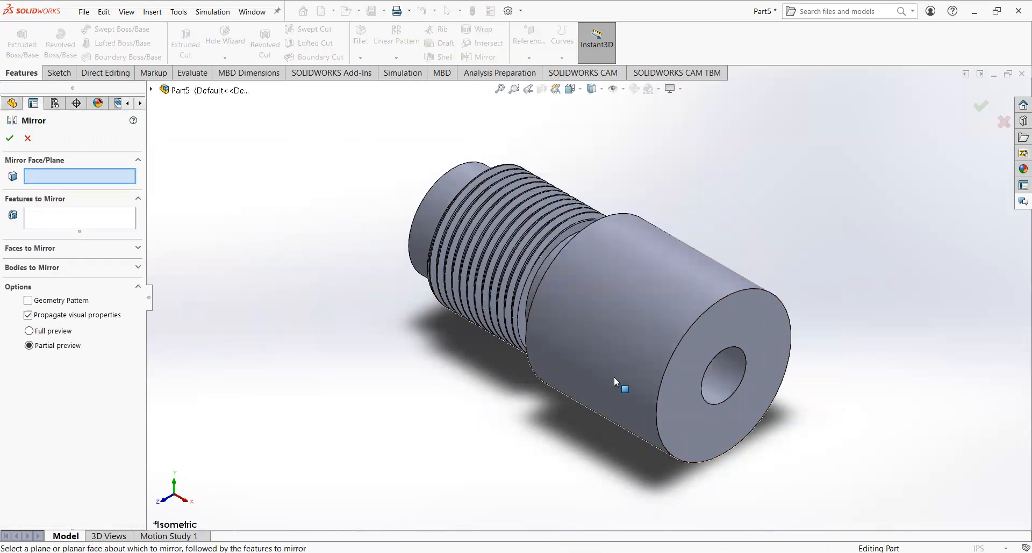
{"action": "left_click", "coordinate": [754, 319]}
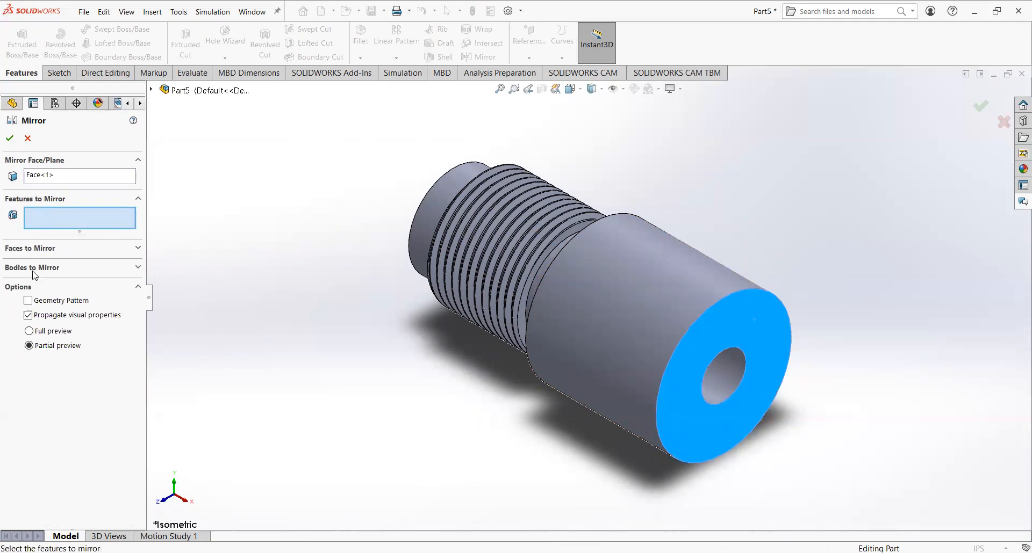
{"action": "left_click", "coordinate": [46, 267]}
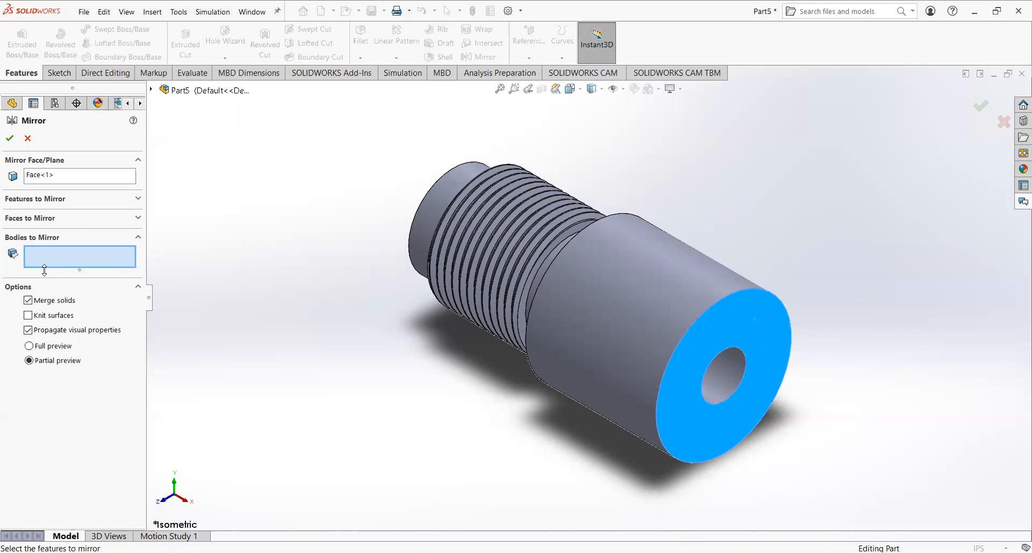
{"action": "left_click", "coordinate": [645, 305]}
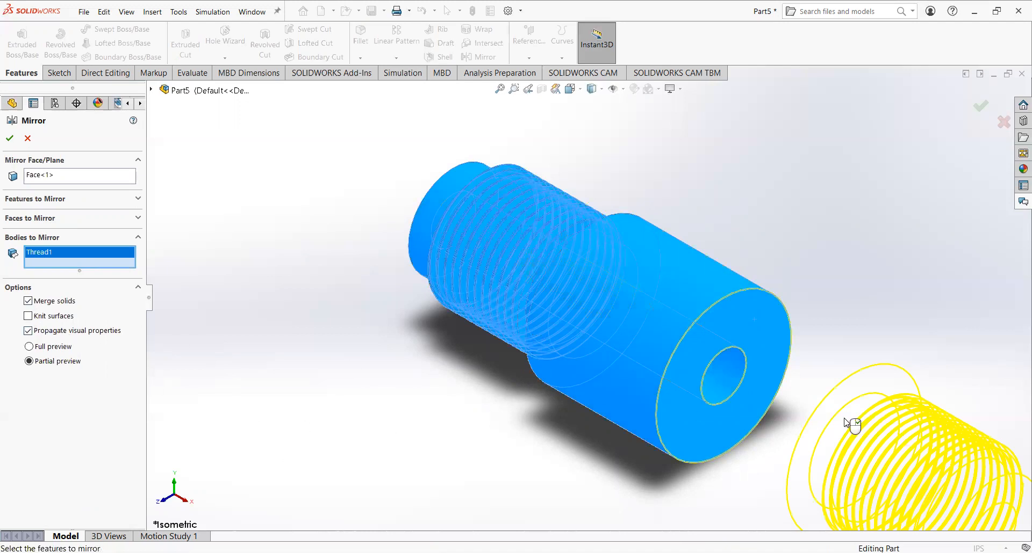
{"action": "scroll", "coordinate": [851, 425], "scroll_direction": "down", "scroll_amount": 2}
{"action": "scroll", "coordinate": [791, 388], "scroll_direction": "up", "scroll_amount": 5}
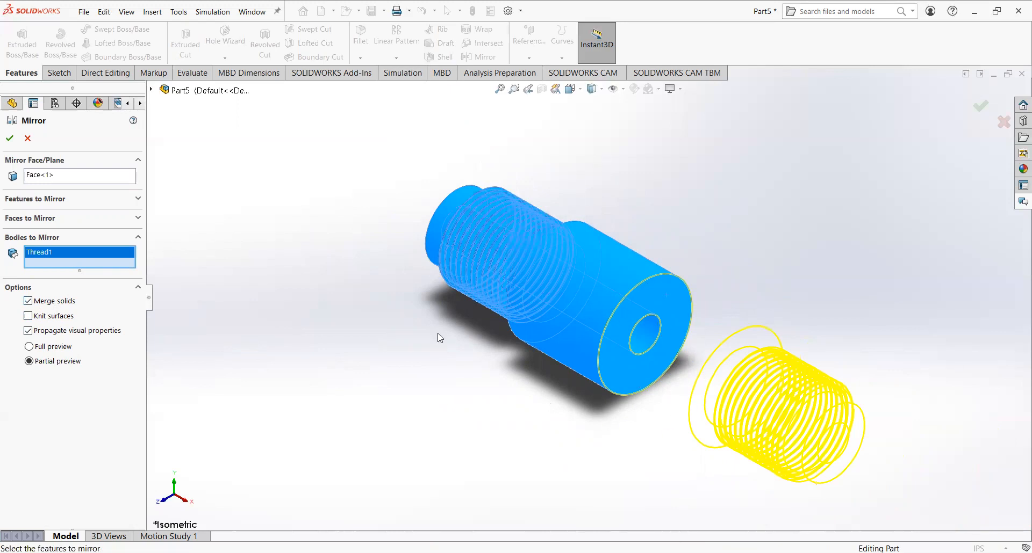
{"action": "left_click", "coordinate": [8, 138]}
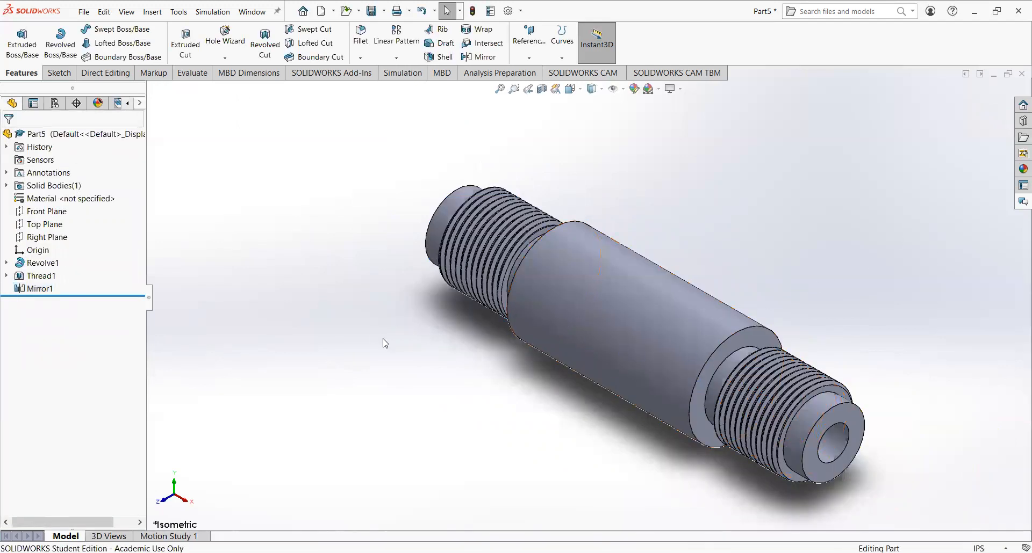
Chamfer the outer edges of both shaft ends and both ends of the large centre cylinder by 0.05 in at 45 degrees
{"action": "mouse_move", "coordinate": [376, 336]}
{"action": "middle_mouse_down"}
{"action": "mouse_move", "coordinate": [392, 386]}
{"action": "mouse_move", "coordinate": [564, 392]}
{"action": "mouse_move", "coordinate": [670, 299]}
{"action": "mouse_move", "coordinate": [384, 269]}
{"action": "mouse_move", "coordinate": [358, 300]}
{"action": "mouse_move", "coordinate": [345, 384]}
{"action": "mouse_move", "coordinate": [414, 354]}
{"action": "middle_mouse_up"}
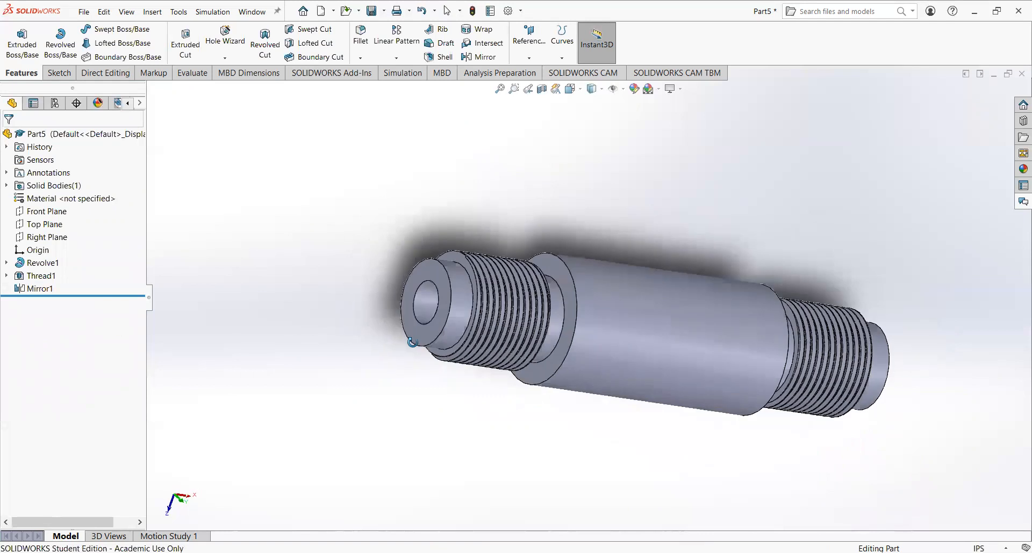
{"action": "left_click", "coordinate": [446, 318]}
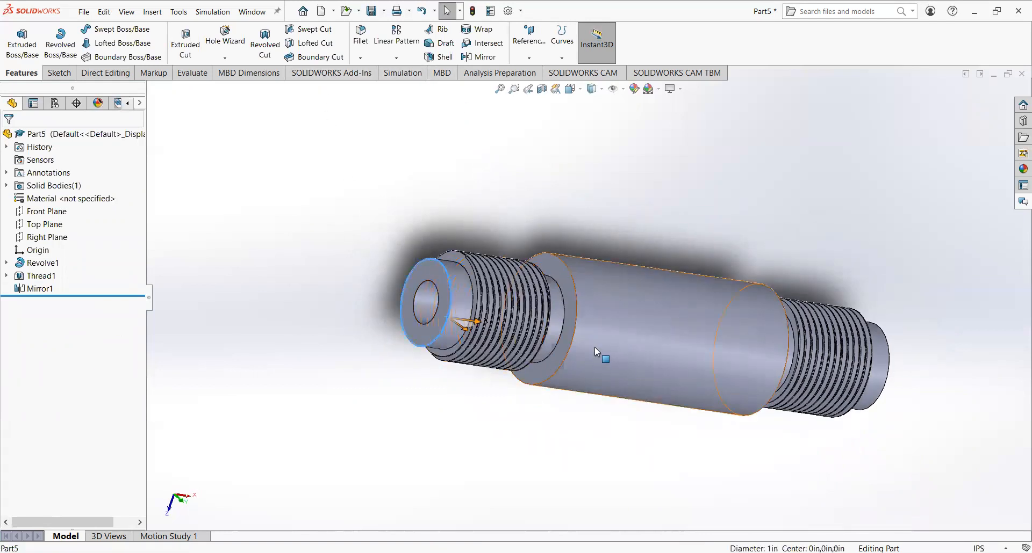
{"action": "left_click", "coordinate": [575, 320], "text": "ctrl"}
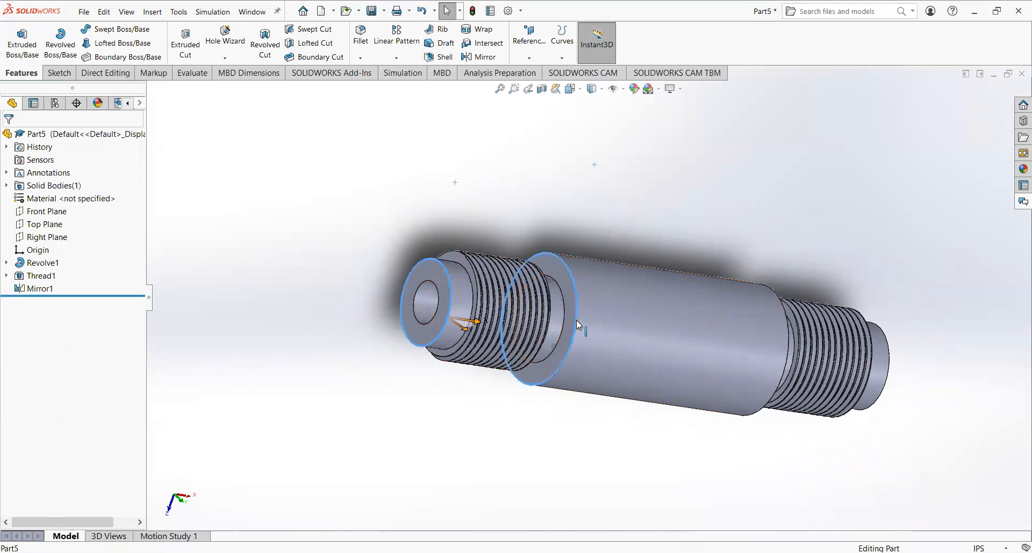
{"action": "middle_click_drag", "start_coordinate": [618, 465], "coordinate": [516, 408]}
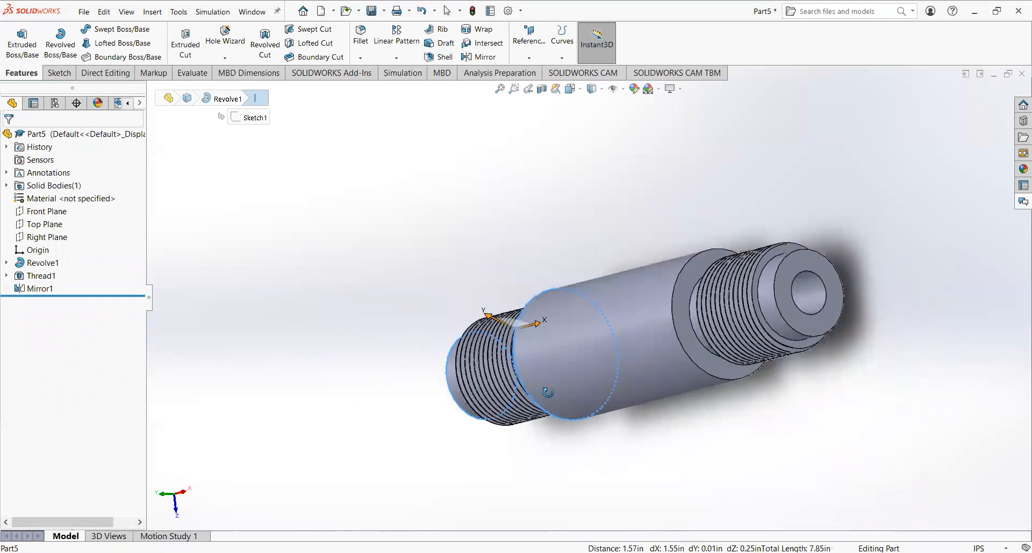
{"action": "left_click", "coordinate": [704, 370], "text": "ctrl"}
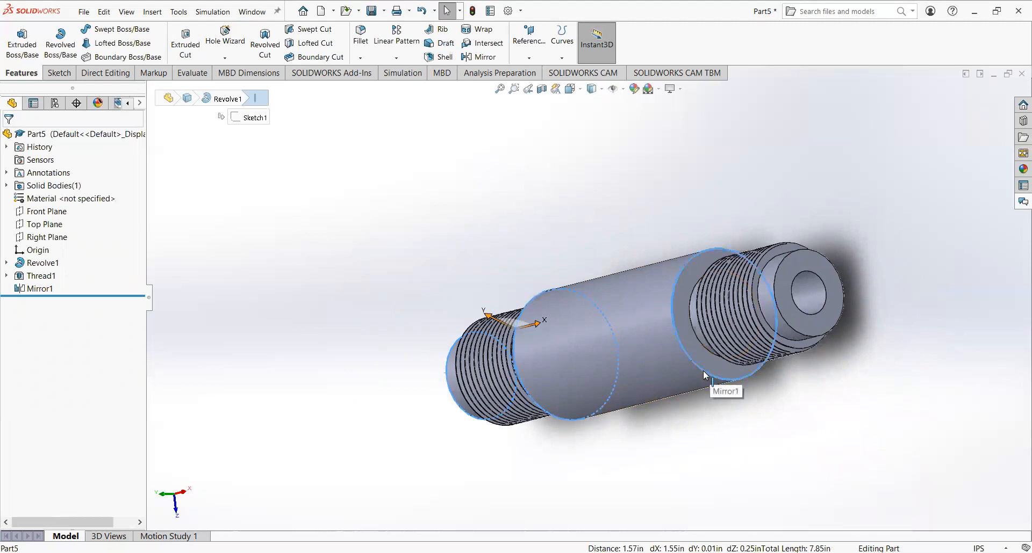
{"action": "left_click", "coordinate": [795, 330], "text": "ctrl"}
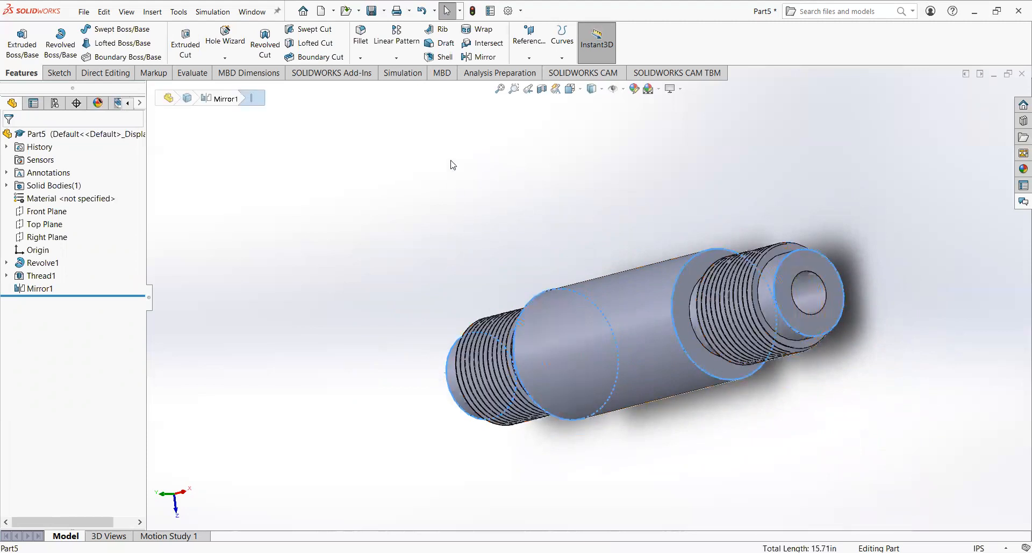
{"action": "left_click", "coordinate": [358, 59]}
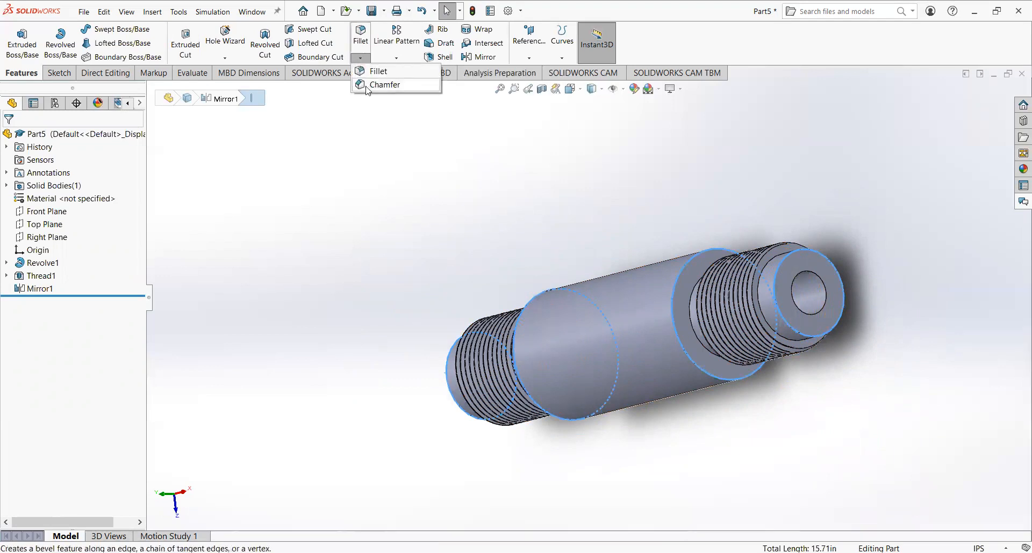
{"action": "left_click", "coordinate": [328, 177]}
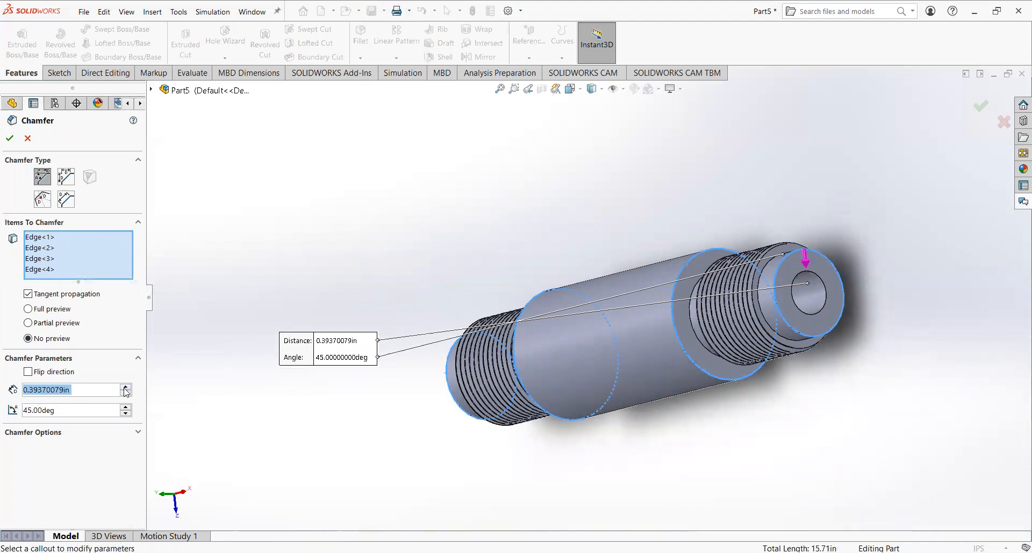
{"action": "type", "text": "0.05"}
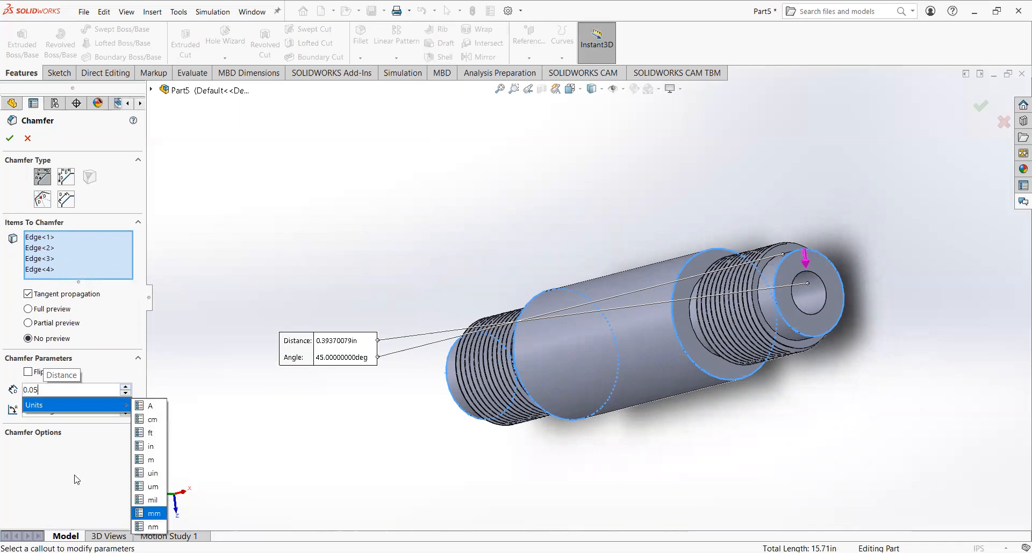
{"action": "left_click", "coordinate": [9, 139]}
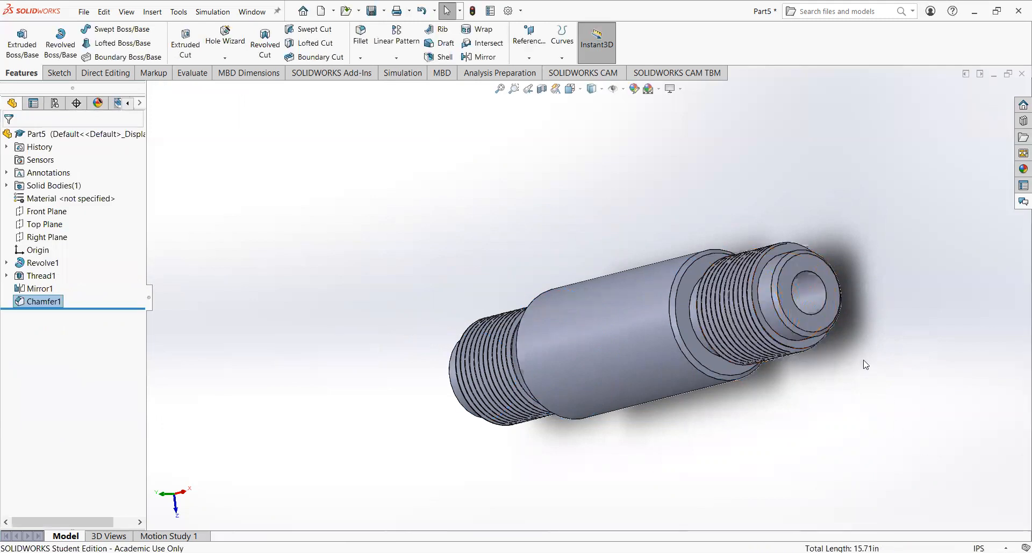
Save the part in the Downloads folder under the file name thread-external
{"action": "middle_click_drag", "start_coordinate": [865, 362], "coordinate": [928, 283]}
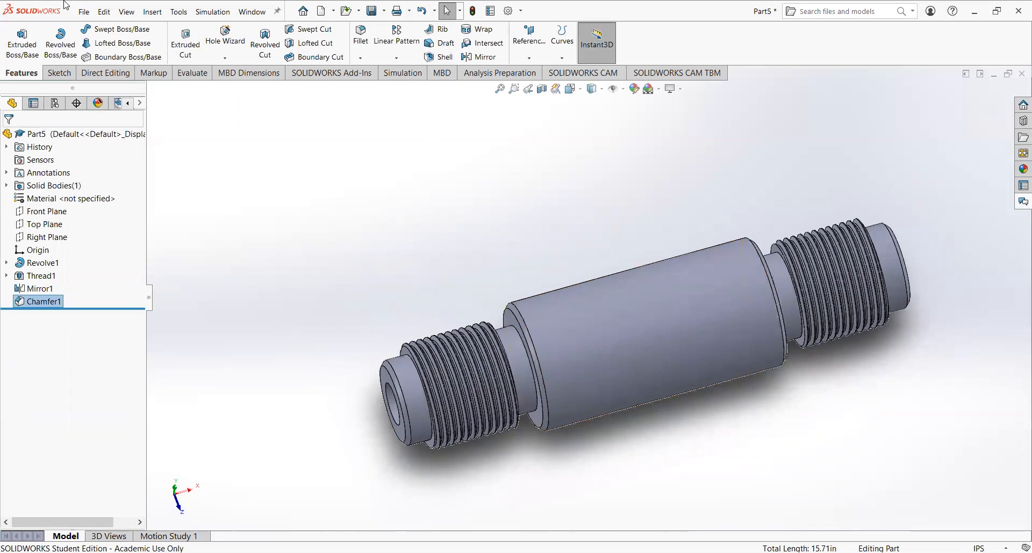
{"action": "left_click", "coordinate": [83, 11]}
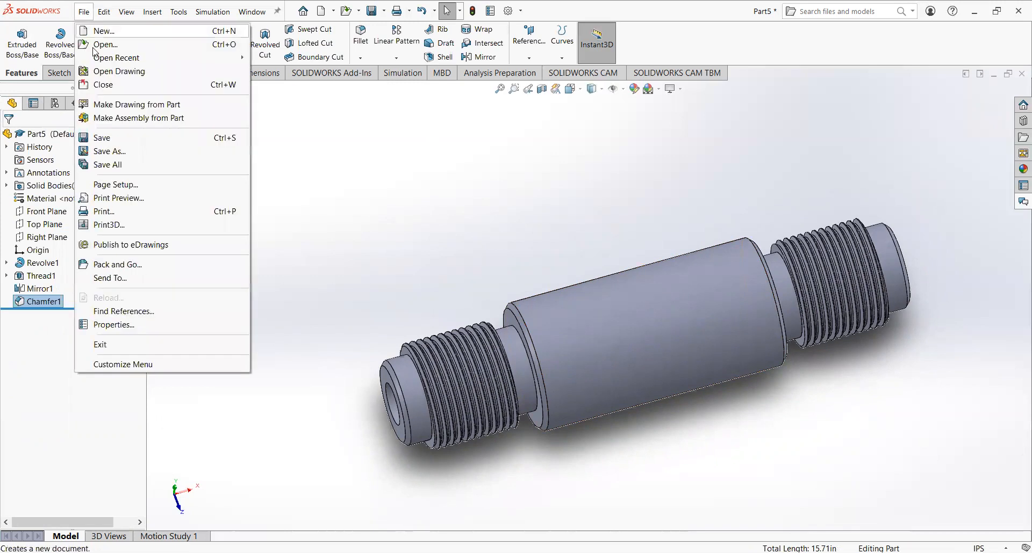
{"action": "left_click", "coordinate": [118, 151]}
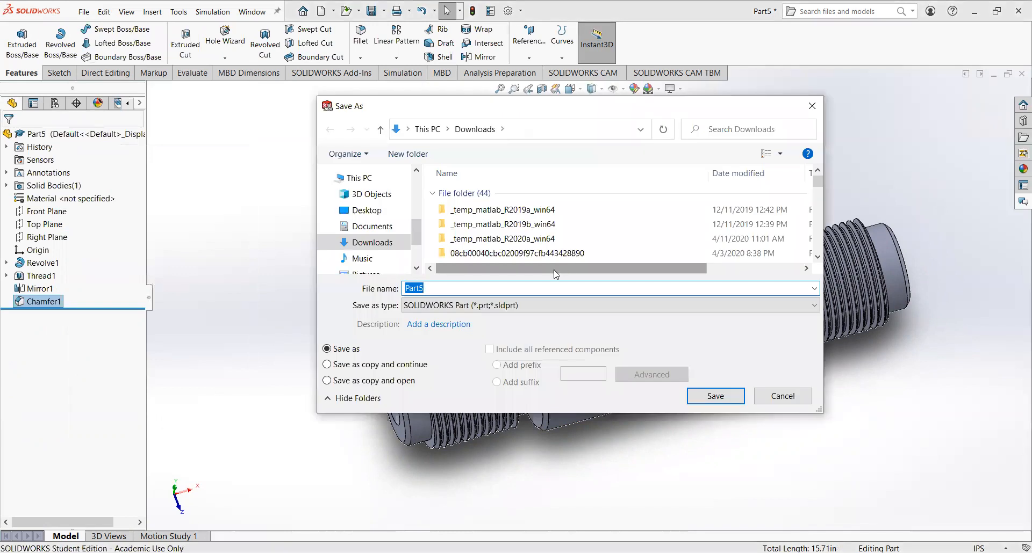
{"action": "type", "text": "thread-external"}
{"action": "key", "text": "Return"}
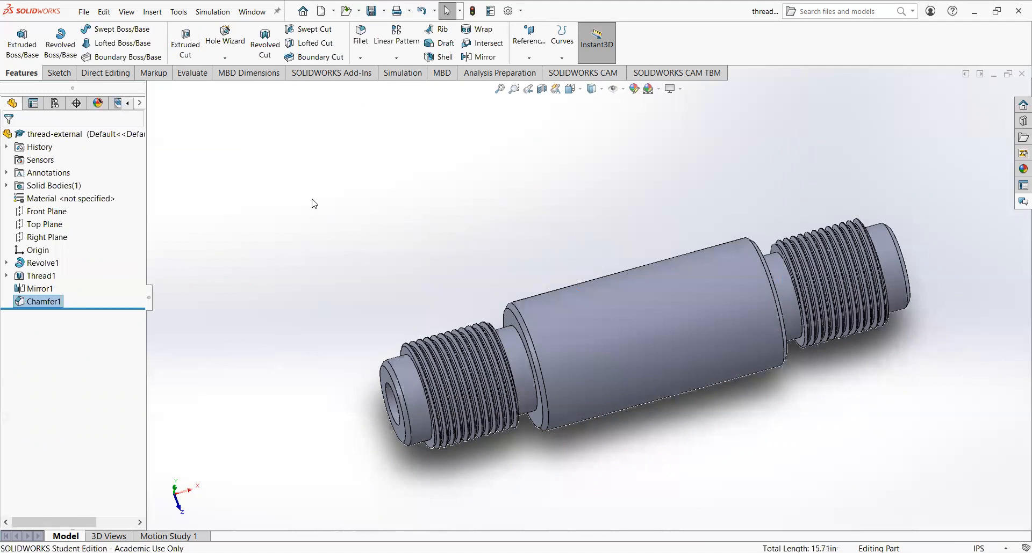
Create a drawing from the part on an A (ANSI) Landscape sheet with the sheet format displayed
{"action": "left_click", "coordinate": [81, 12]}
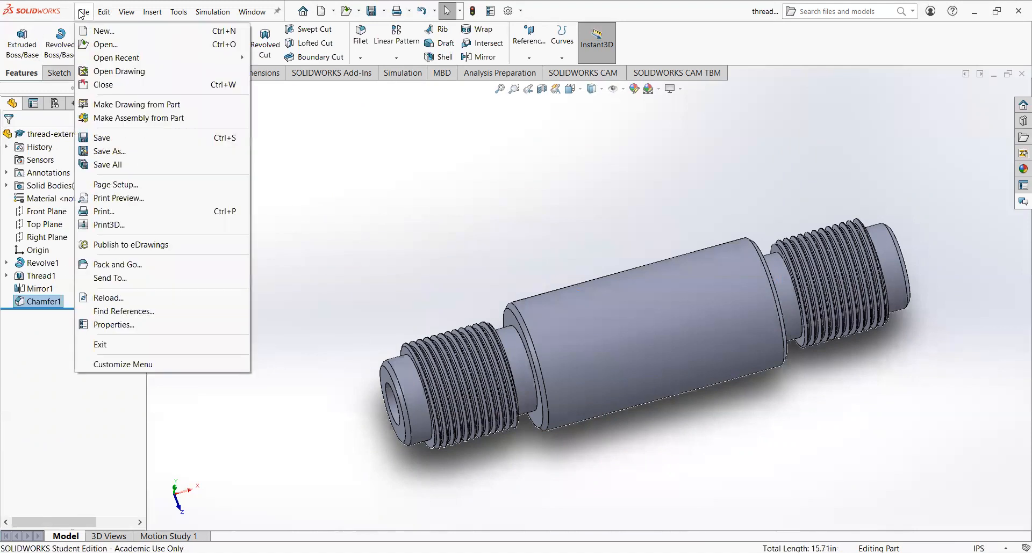
{"action": "left_click", "coordinate": [138, 107]}
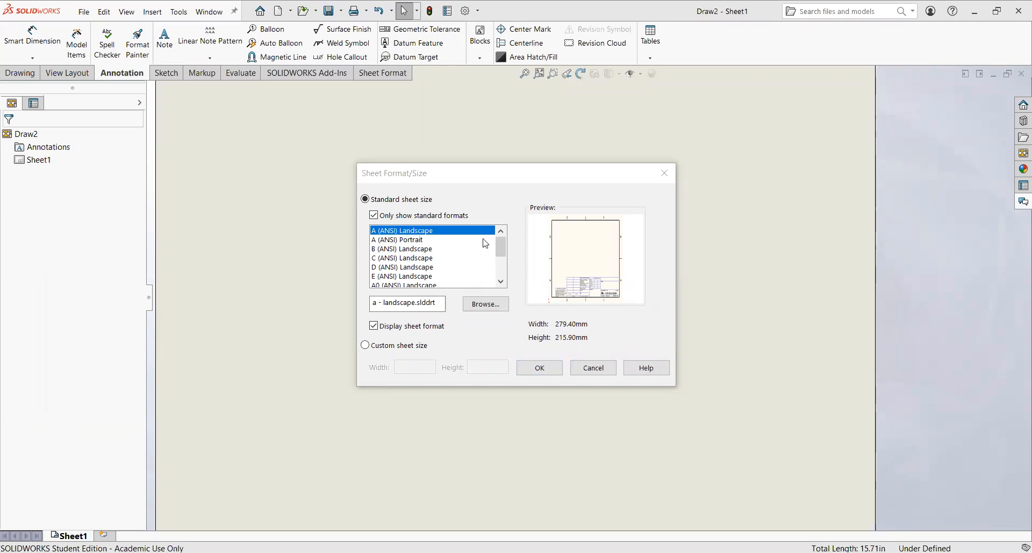
{"action": "scroll", "coordinate": [488, 250], "scroll_direction": "down", "scroll_amount": 2}
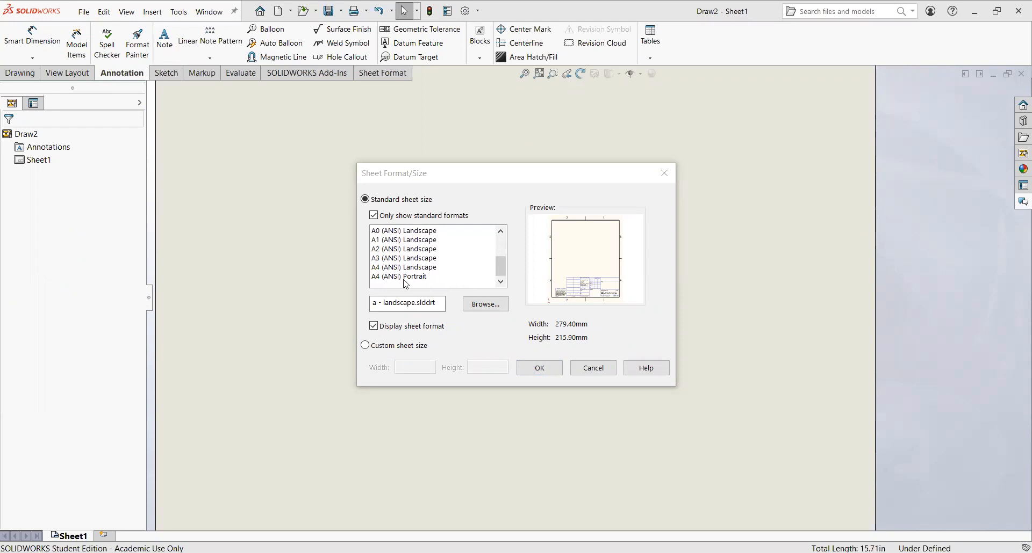
{"action": "scroll", "coordinate": [438, 280], "scroll_direction": "up", "scroll_amount": 2}
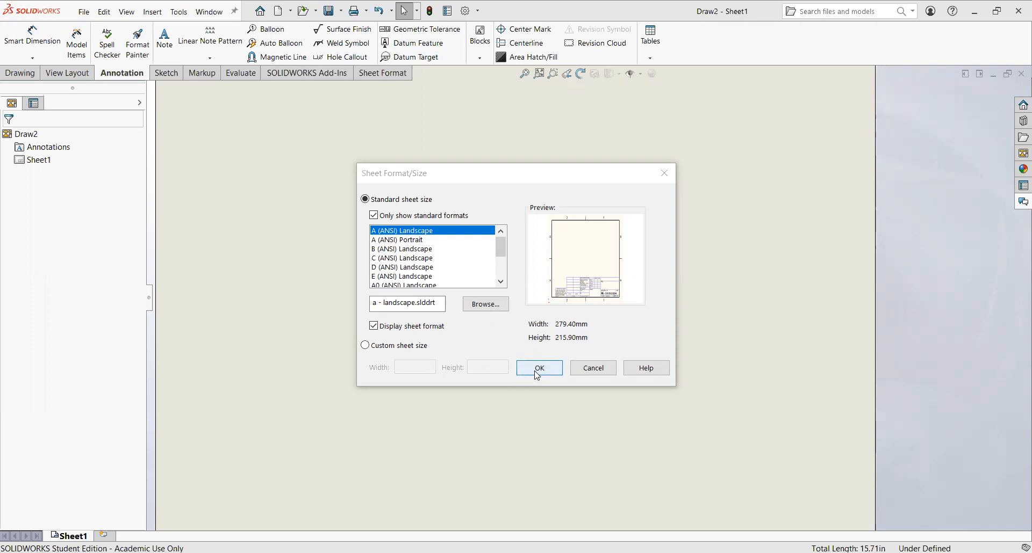
{"action": "key", "text": "Return"}
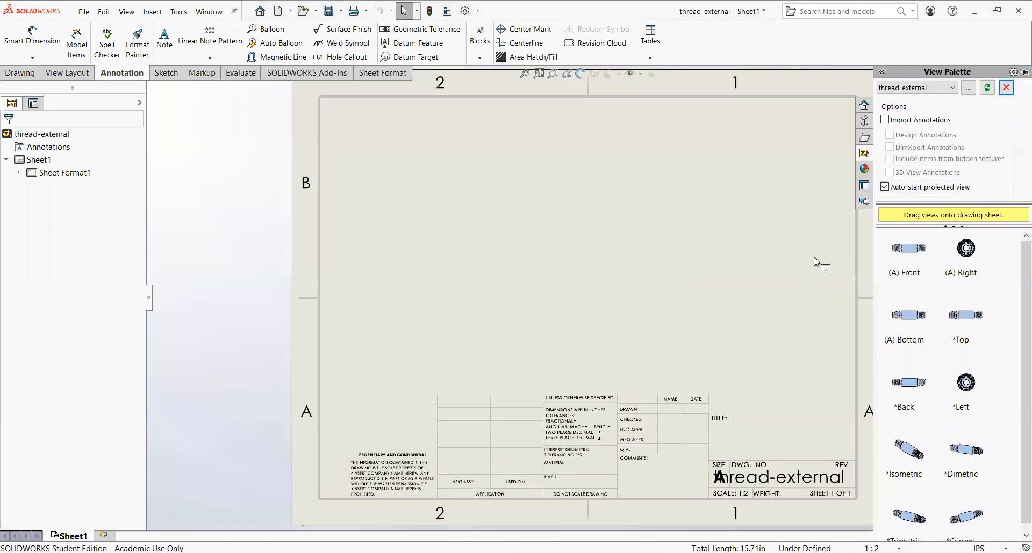
Place the front view in the sheet's upper left area and a projected side view level with it on the right
{"action": "left_click", "coordinate": [904, 248]}
{"action": "left_click_drag", "start_coordinate": [609, 261], "coordinate": [440, 196]}
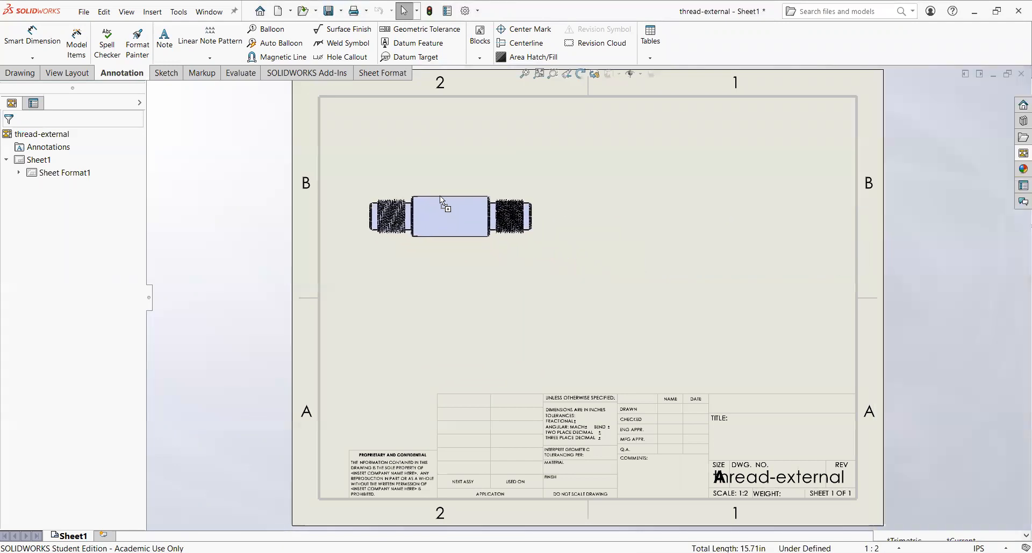
{"action": "left_click", "coordinate": [454, 199]}
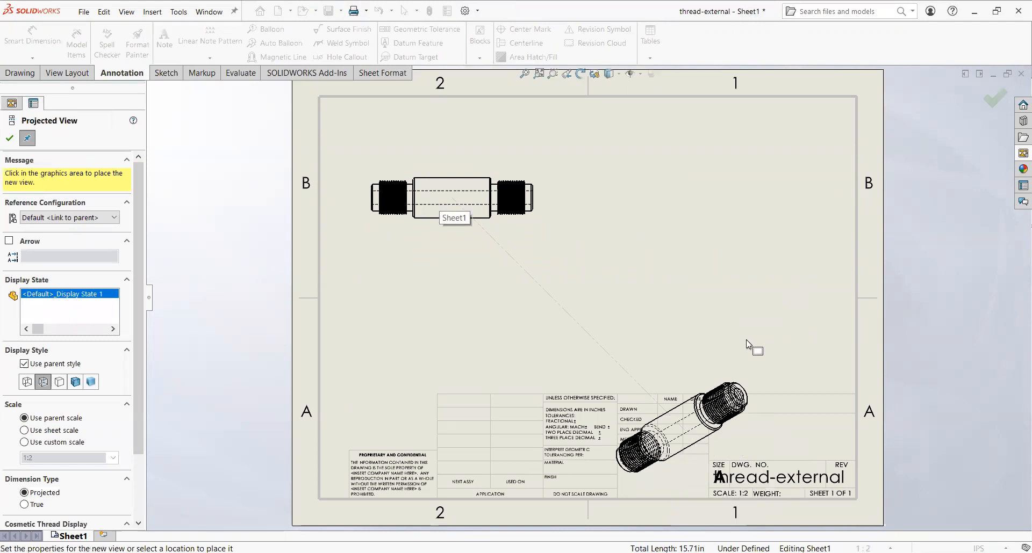
{"action": "left_click", "coordinate": [712, 201]}
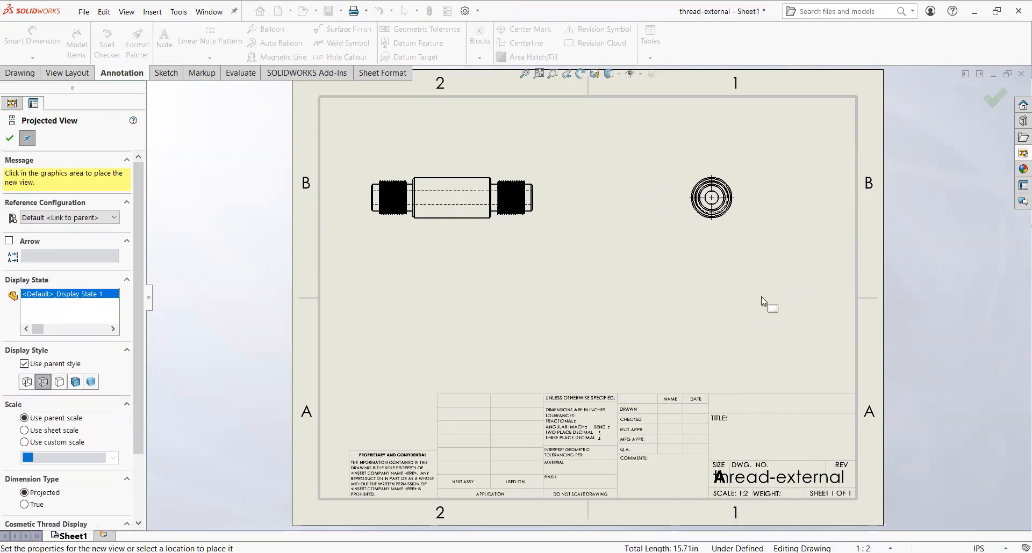
{"action": "key", "text": "Escape"}
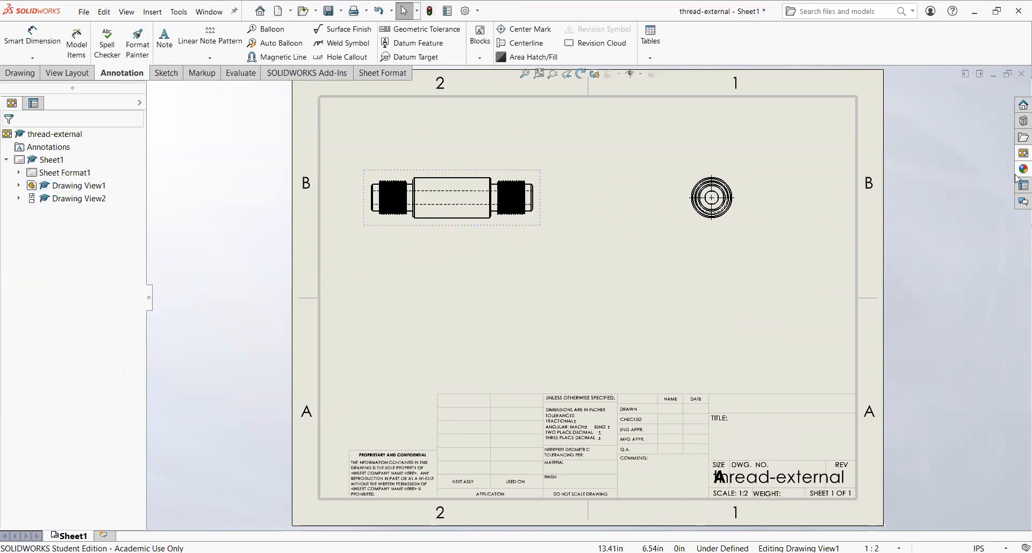
Add an isometric view below the two orthographic views and display it as Shaded With Edges
{"action": "left_click", "coordinate": [1023, 186]}
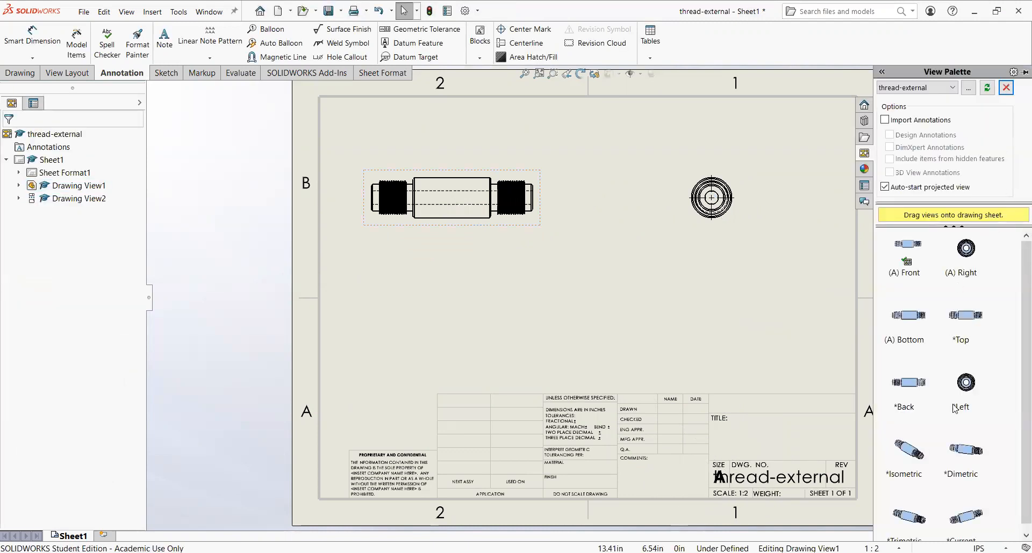
{"action": "left_click_drag", "start_coordinate": [913, 462], "coordinate": [585, 327]}
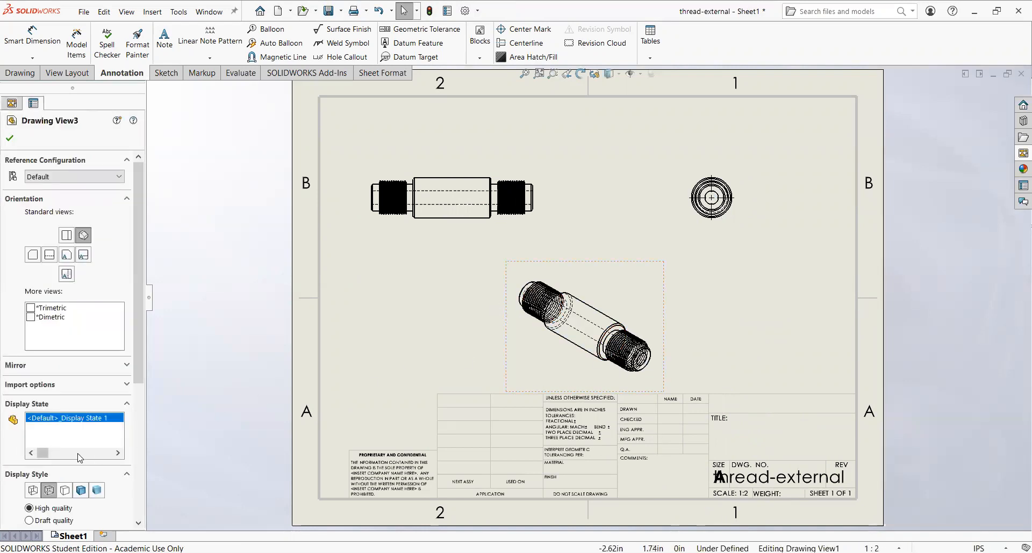
{"action": "left_click", "coordinate": [81, 490]}
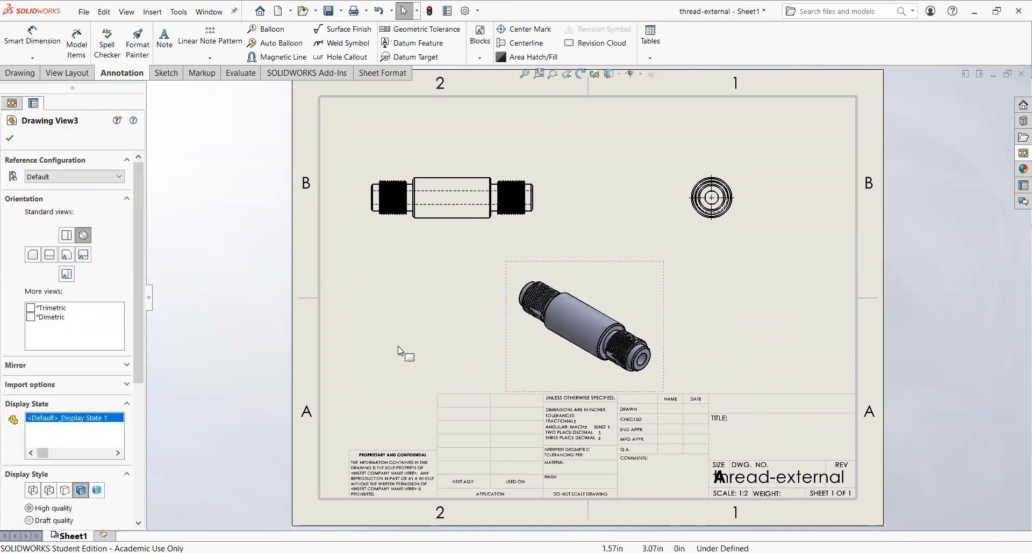
{"action": "left_click", "coordinate": [425, 298]}
Insert the revolved shaft profile's model dimensions into the front view with Model Items and shift the view slightly right and down
{"action": "left_click", "coordinate": [452, 180]}
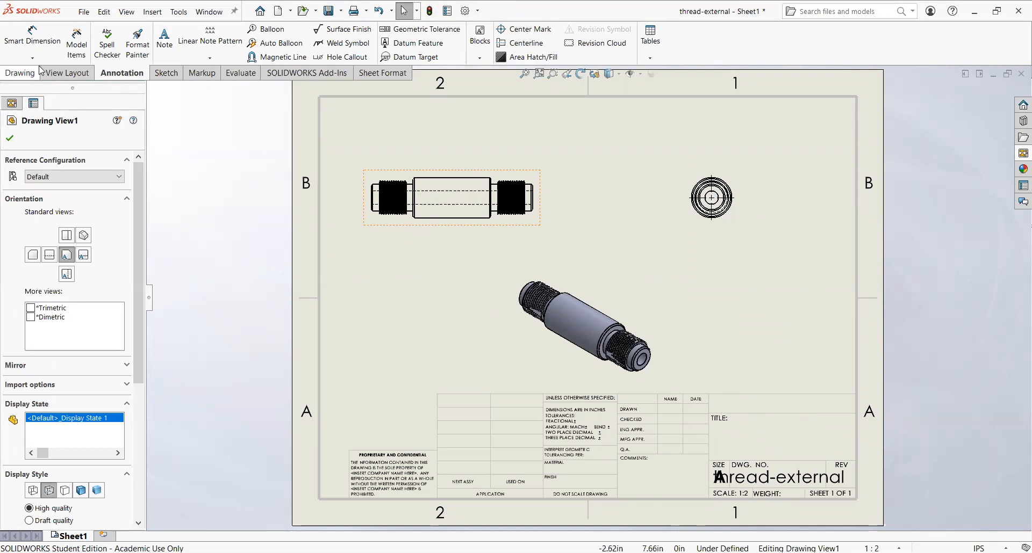
{"action": "left_click", "coordinate": [69, 76]}
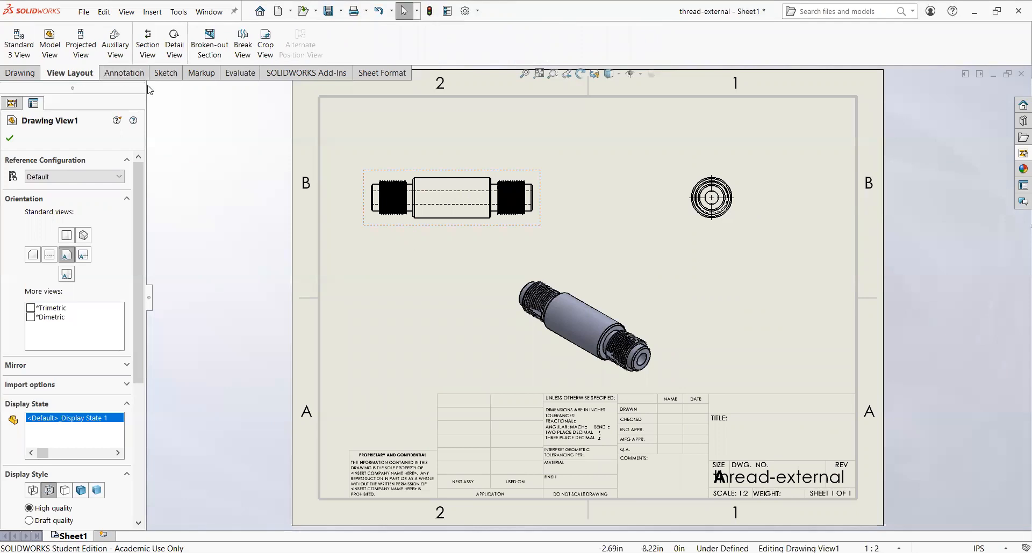
{"action": "left_click", "coordinate": [123, 74]}
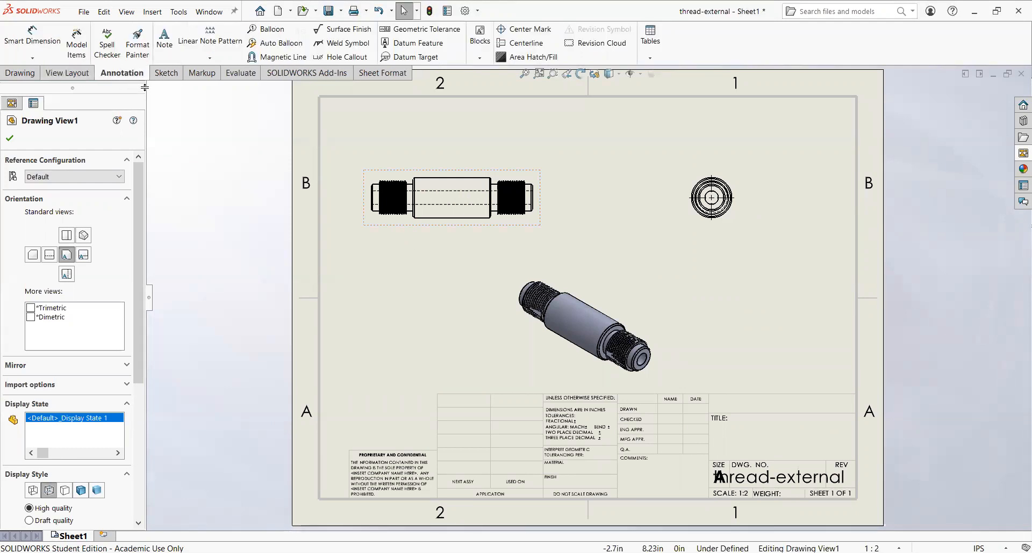
{"action": "left_click", "coordinate": [75, 48]}
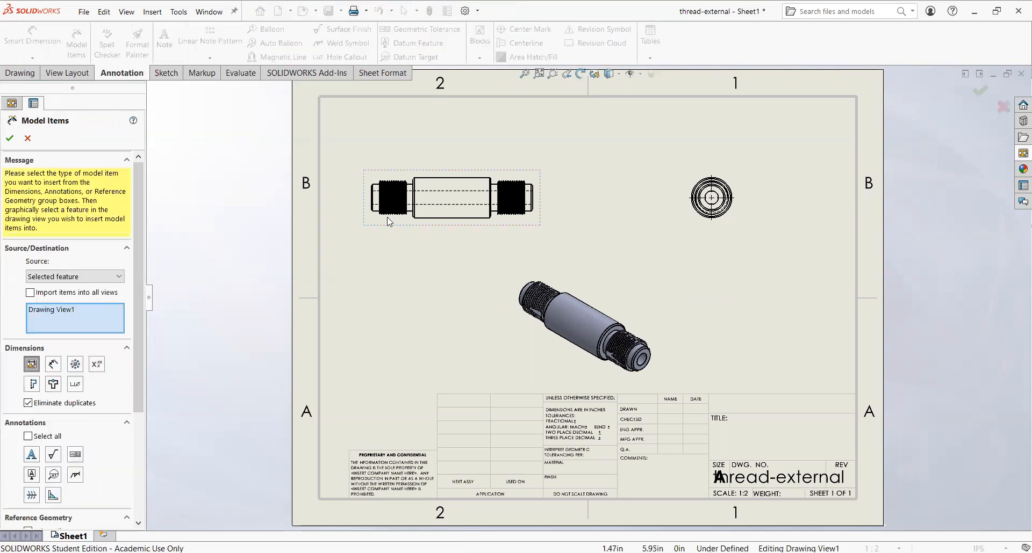
{"action": "left_click", "coordinate": [433, 206]}
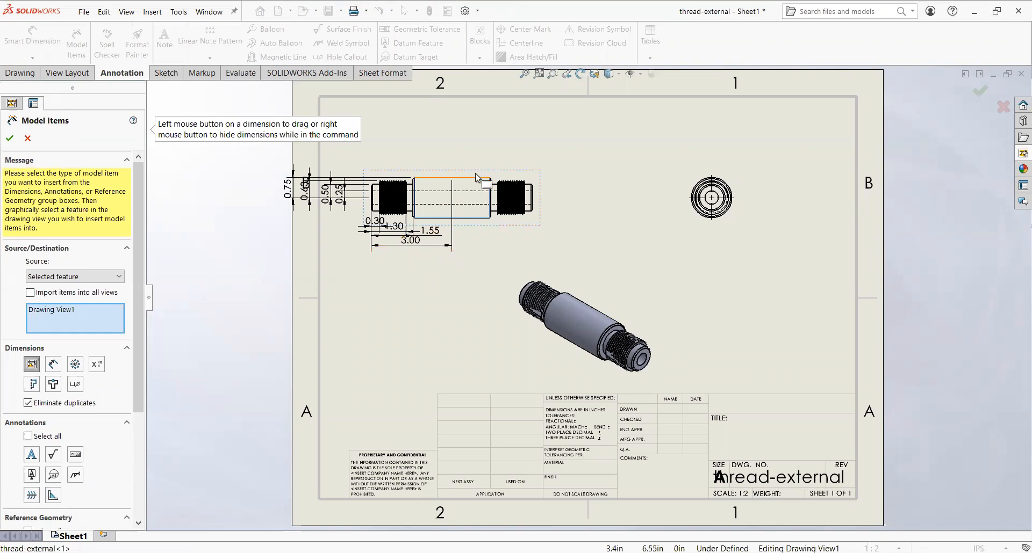
{"action": "left_click_drag", "start_coordinate": [476, 171], "coordinate": [511, 175]}
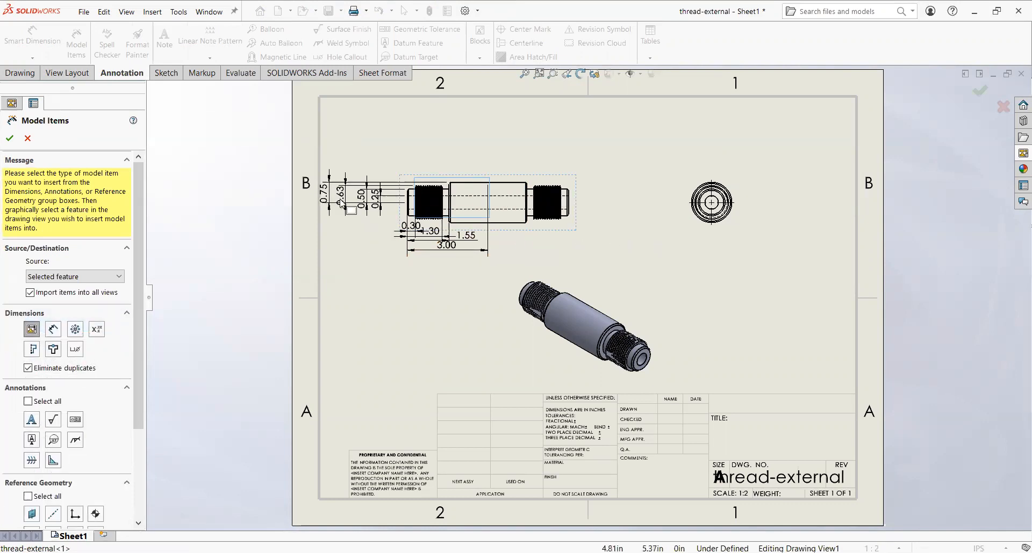
{"action": "left_click", "coordinate": [10, 139]}
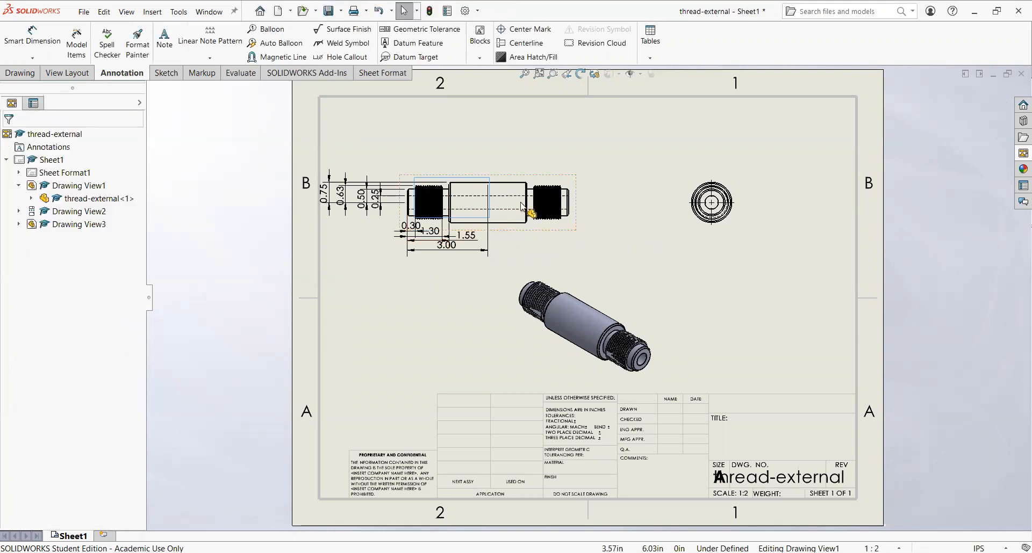
Try to insert model dimensions into the projected side view using Model Items
{"action": "left_click", "coordinate": [76, 46]}
{"action": "left_click", "coordinate": [712, 223]}
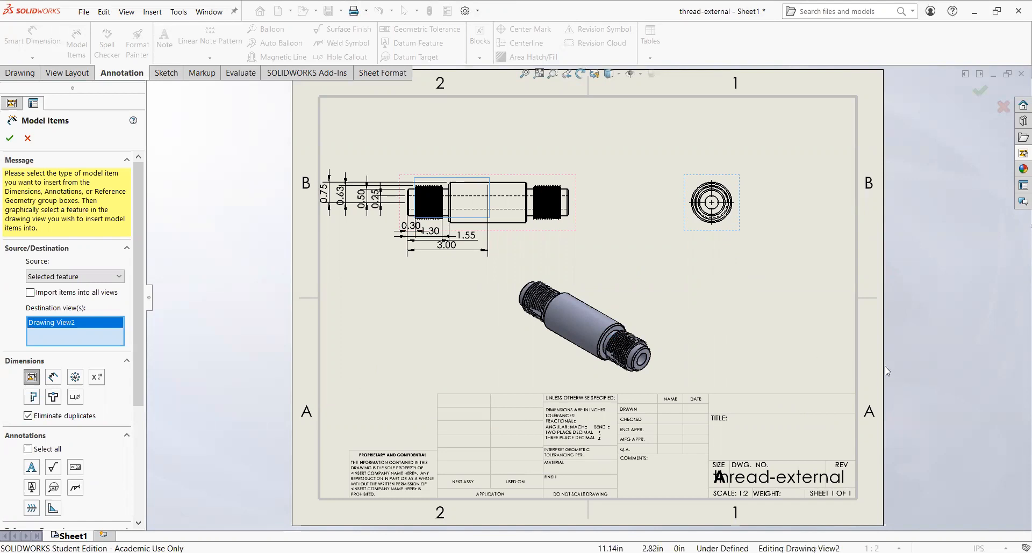
{"action": "left_click", "coordinate": [9, 138]}
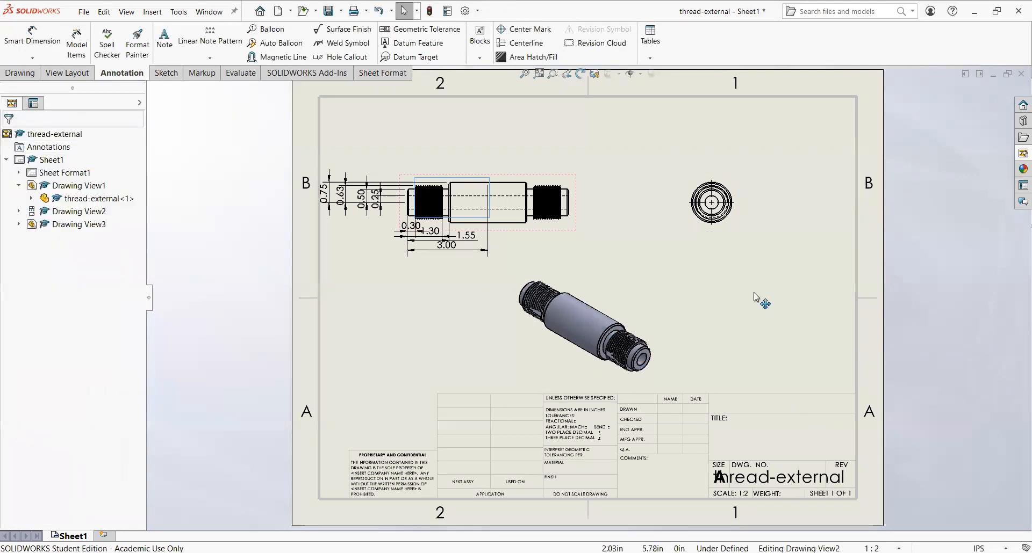
Edit the sheet format and enter the author's name in the blank title block field above the title
{"action": "right_click", "coordinate": [787, 308]}
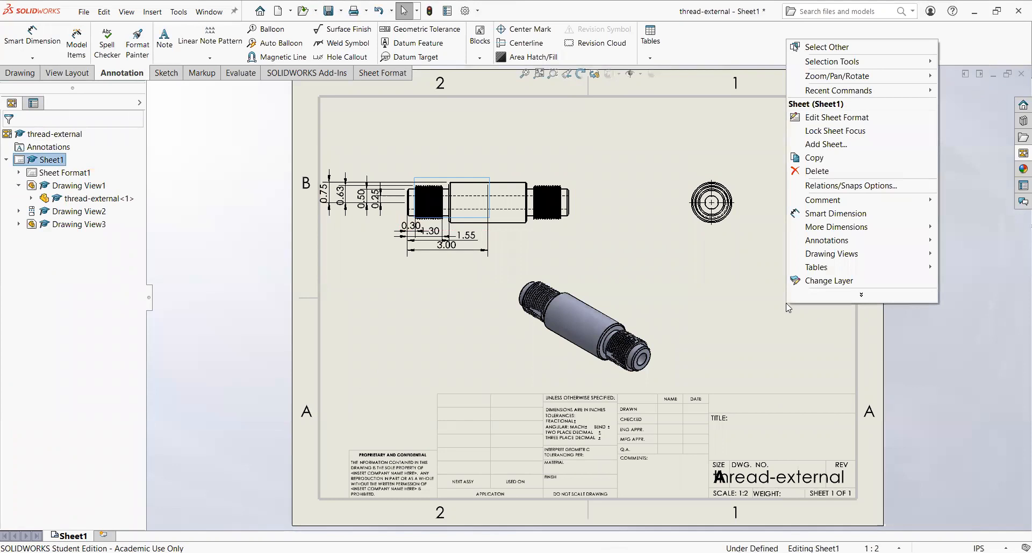
{"action": "left_click", "coordinate": [838, 117]}
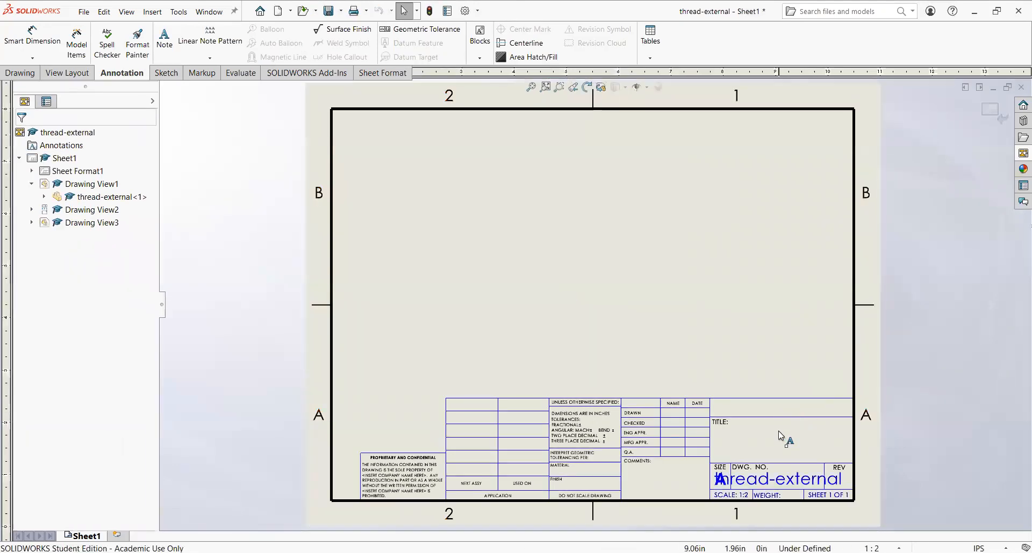
{"action": "double_click", "coordinate": [782, 406]}
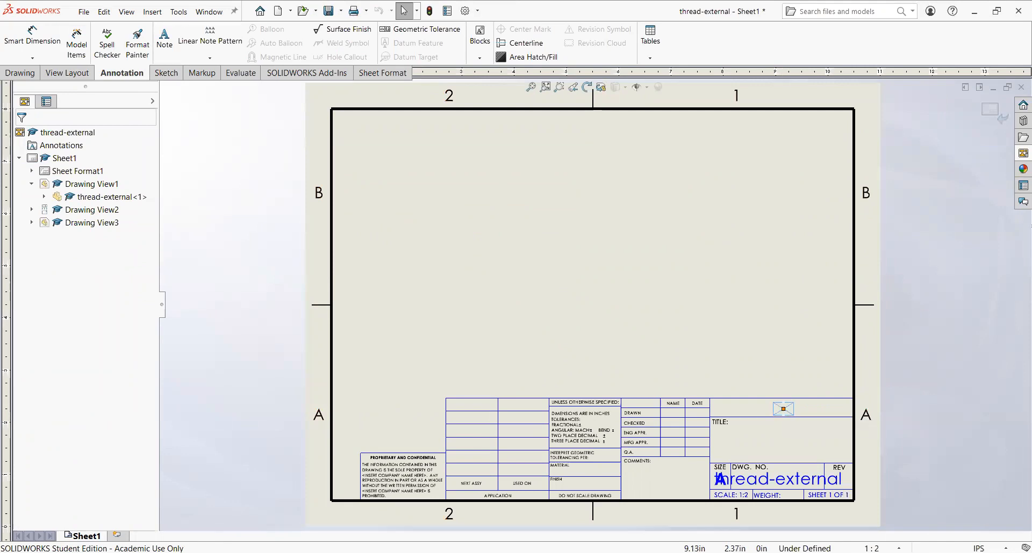
{"action": "type", "text": "OSAMA"}
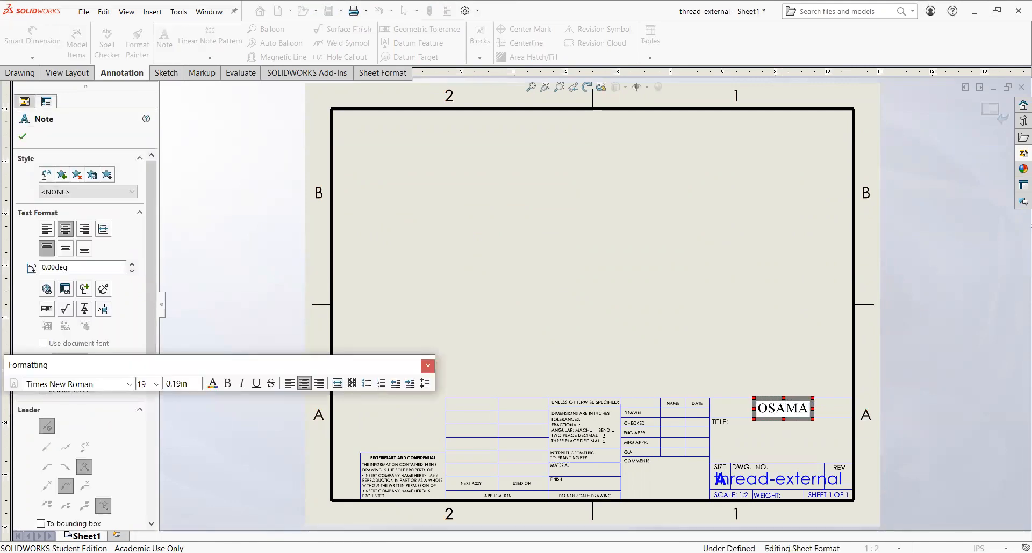
{"action": "left_click", "coordinate": [742, 434]}
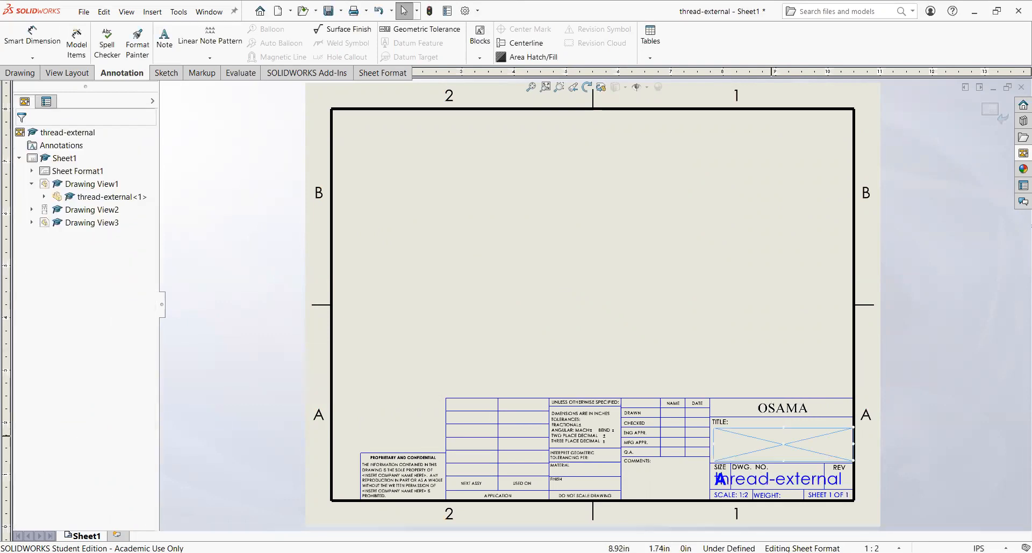
Enter LAB 9 as the drawing title in the title block and return to editing the sheet
{"action": "double_click", "coordinate": [772, 441]}
{"action": "type", "text": "LAB 9"}
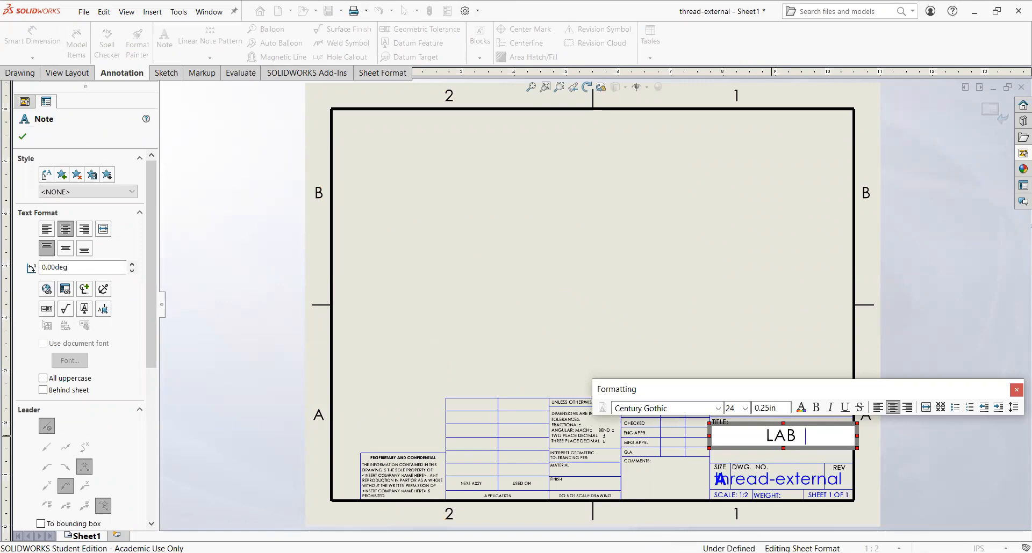
{"action": "left_click", "coordinate": [772, 488]}
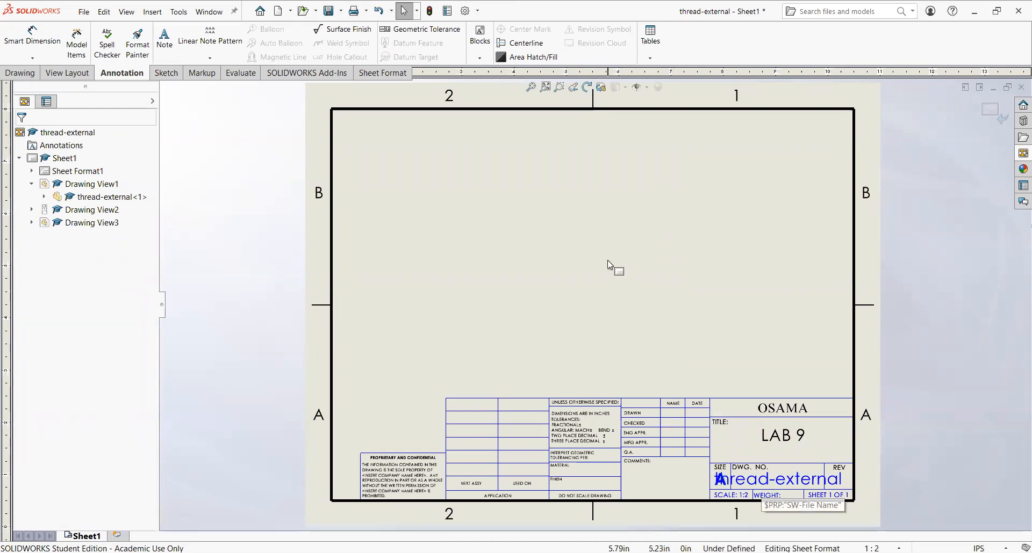
{"action": "right_click", "coordinate": [732, 327]}
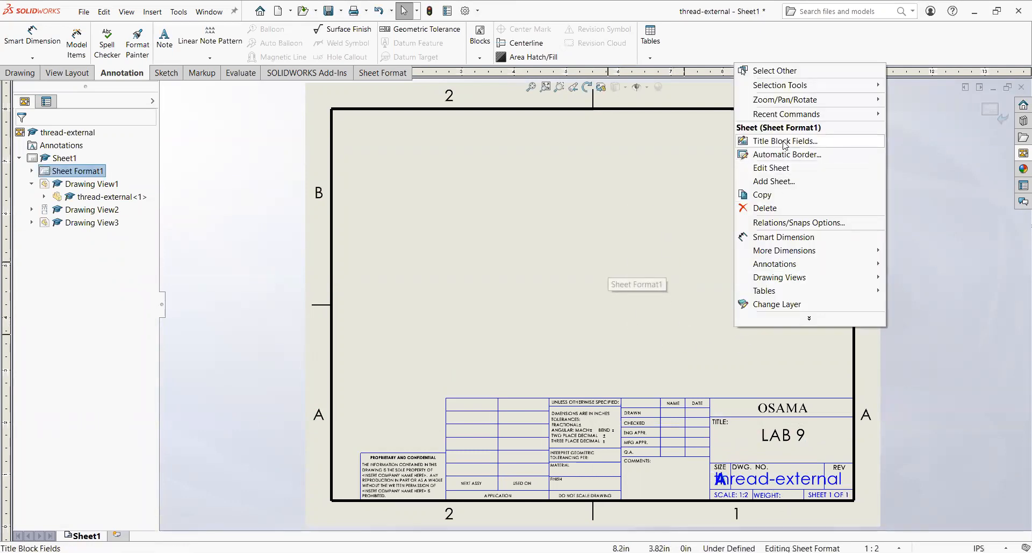
{"action": "left_click", "coordinate": [770, 167]}
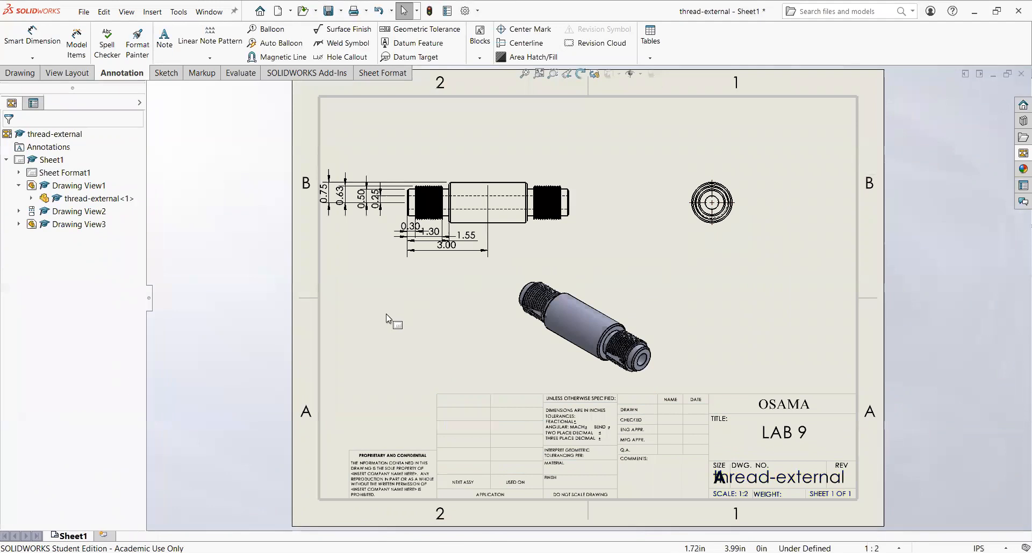
Save the drawing as thread-external in Downloads in SOLIDWORKS Drawing format, updating the views before saving
{"action": "left_click", "coordinate": [84, 12]}
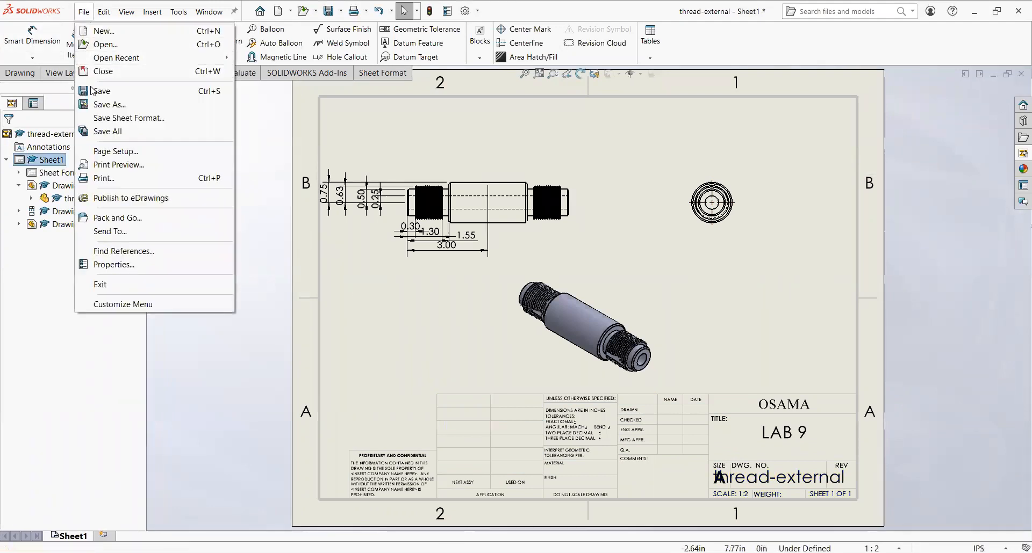
{"action": "left_click", "coordinate": [96, 104]}
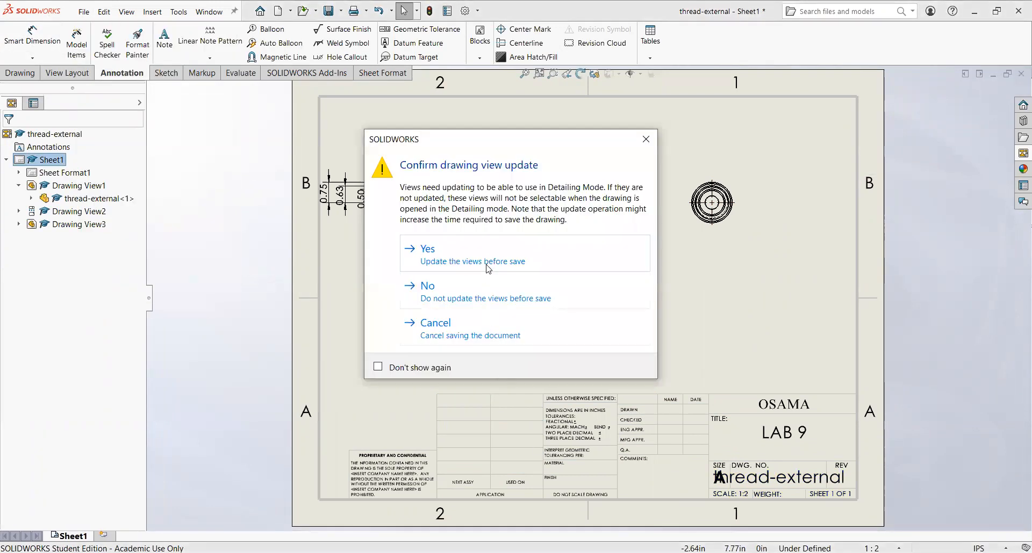
{"action": "left_click", "coordinate": [486, 263]}
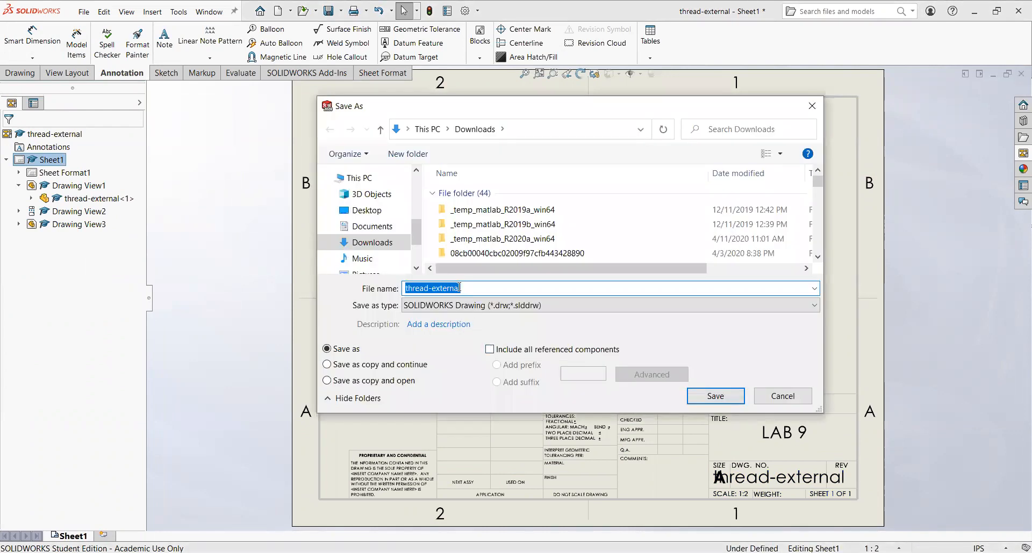
{"action": "left_click", "coordinate": [693, 401]}
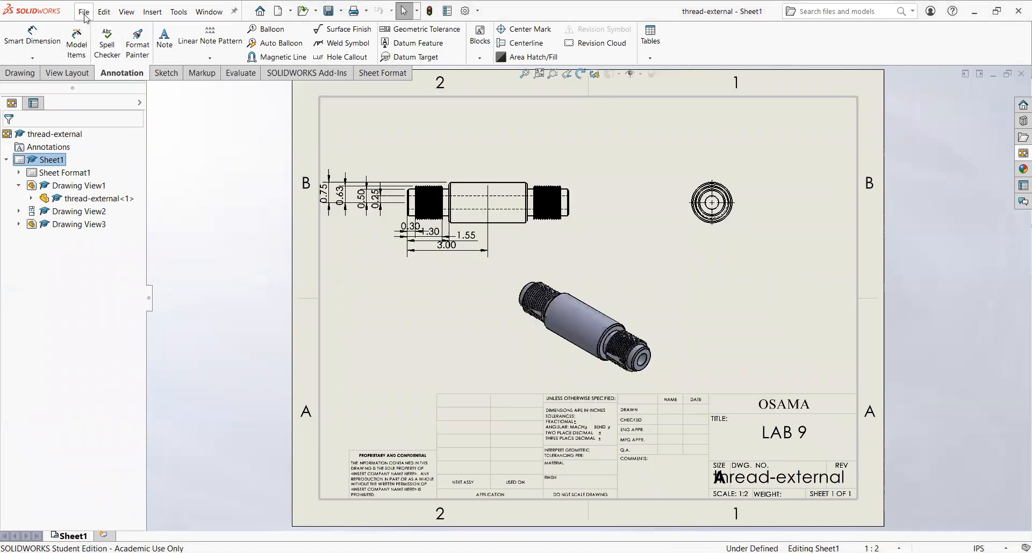
Save the drawing again as an Adobe PDF named thread-external in the Downloads folder
{"action": "left_click", "coordinate": [84, 15]}
{"action": "left_click", "coordinate": [115, 104]}
{"action": "left_click", "coordinate": [552, 306]}
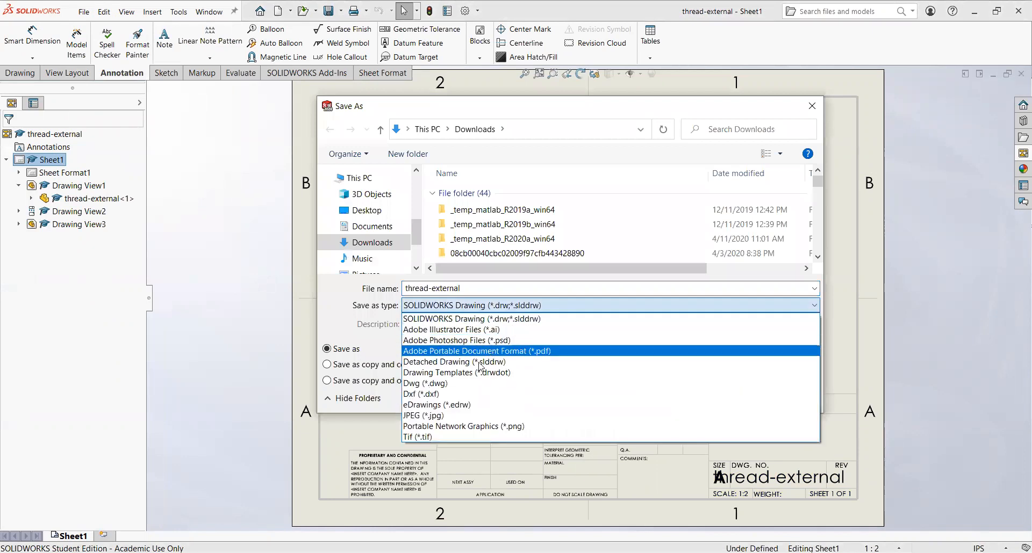
{"action": "left_click", "coordinate": [473, 351]}
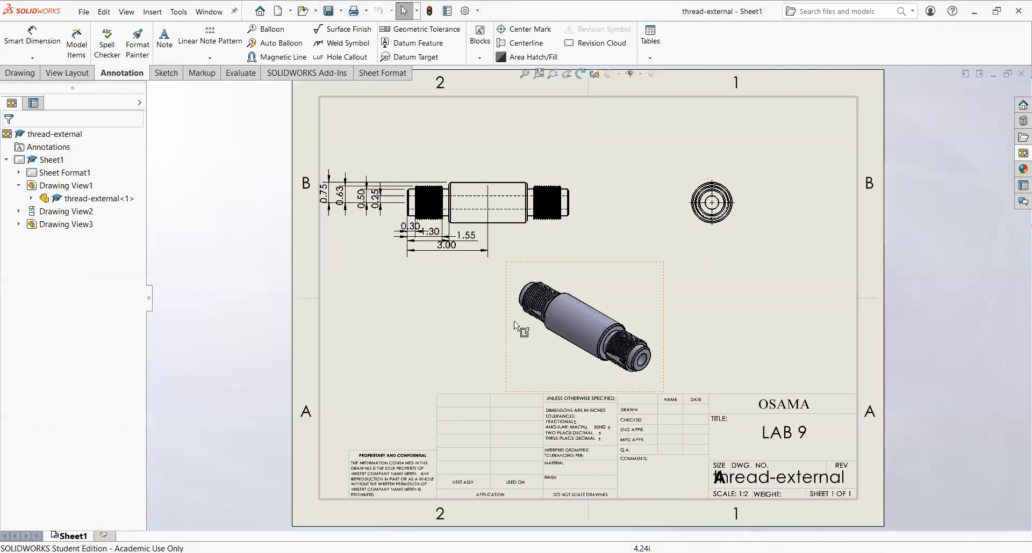
{"action": "left_click", "coordinate": [430, 347]}
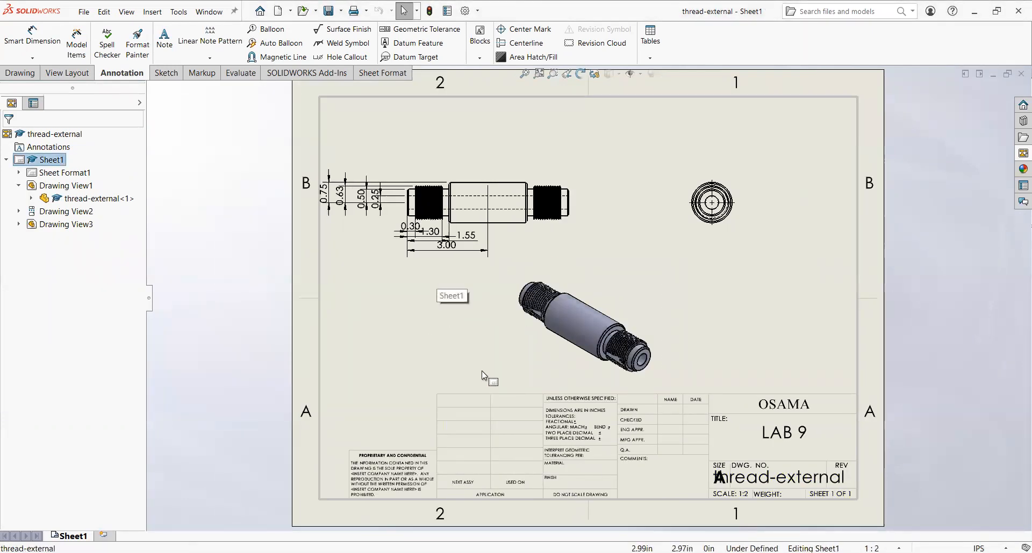